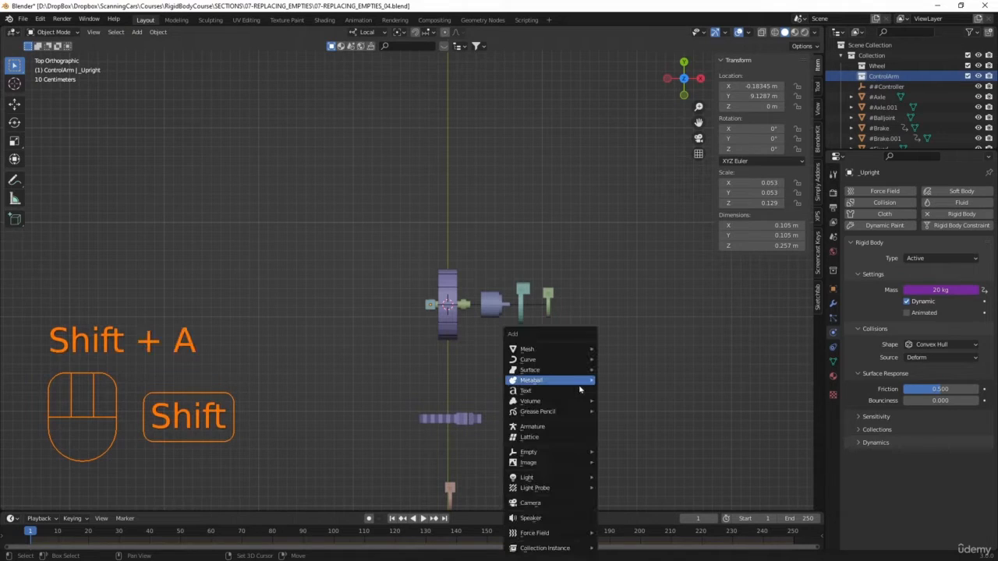
# - Add a cube mesh at the 3D cursor and move it about 0.9 m along the Y axis
pyautogui.moveTo(564, 356)
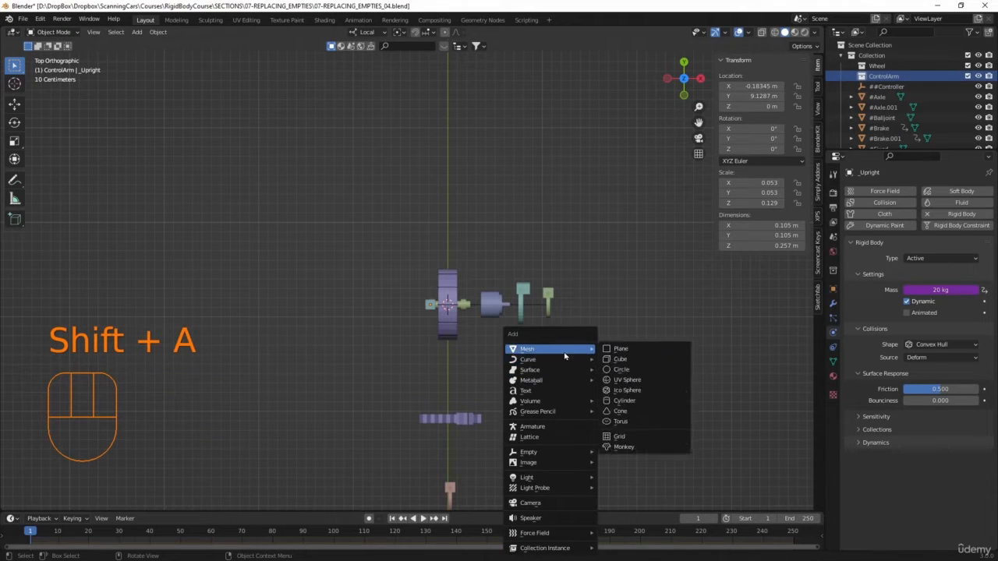
pyautogui.click(620, 359)
pyautogui.press('g')
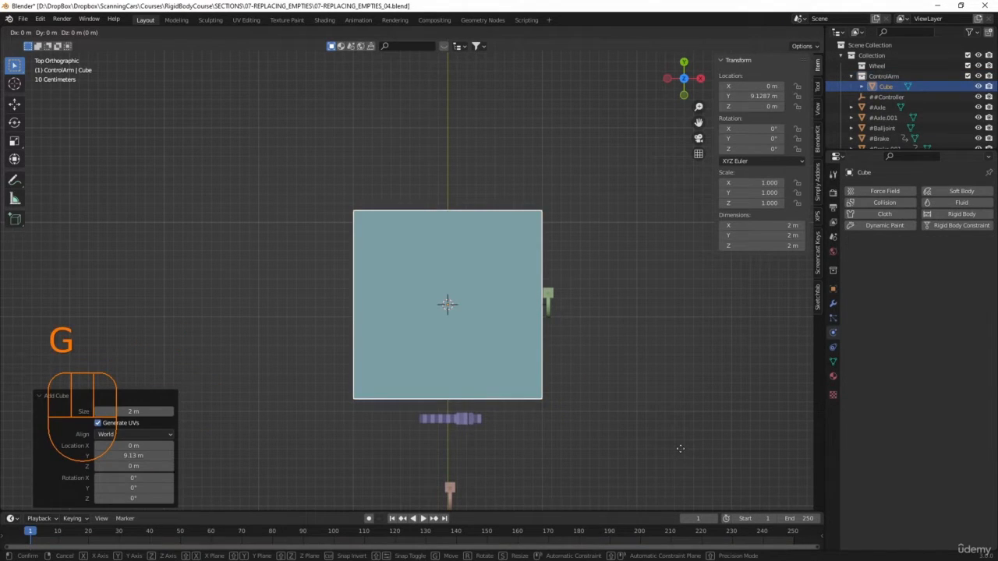
pyautogui.press('y')
pyautogui.click(672, 373)
# - Scale the cube uniformly by about 0.222 and move it about 0.31 m along the X axis
pyautogui.press('s')
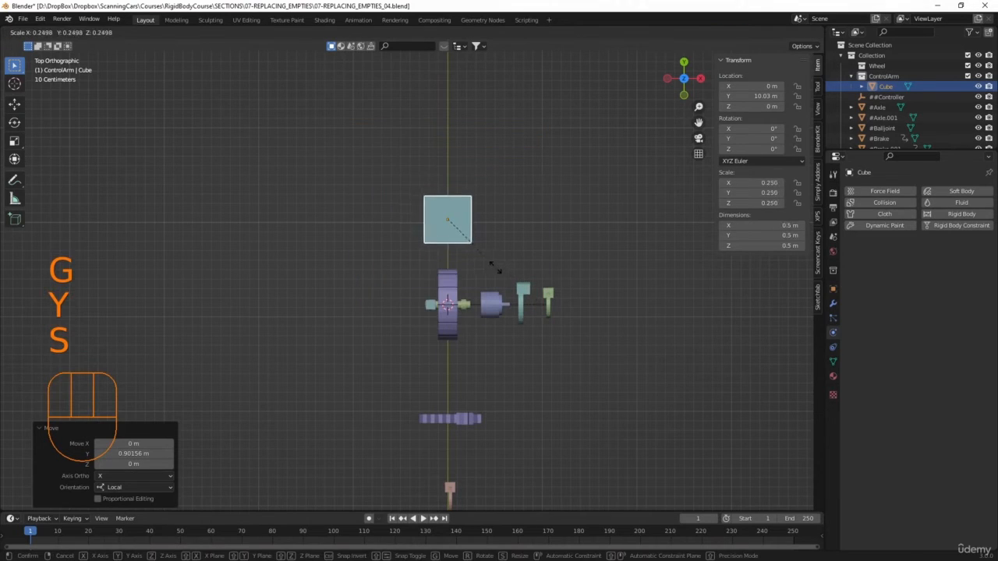
pyautogui.click(487, 269)
pyautogui.press('g')
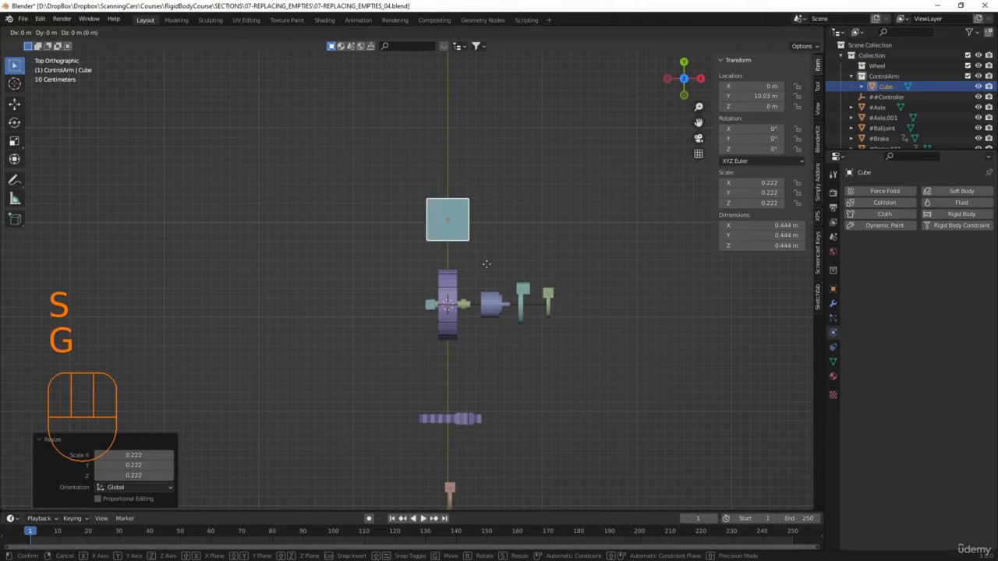
pyautogui.press('x')
pyautogui.click(518, 270)
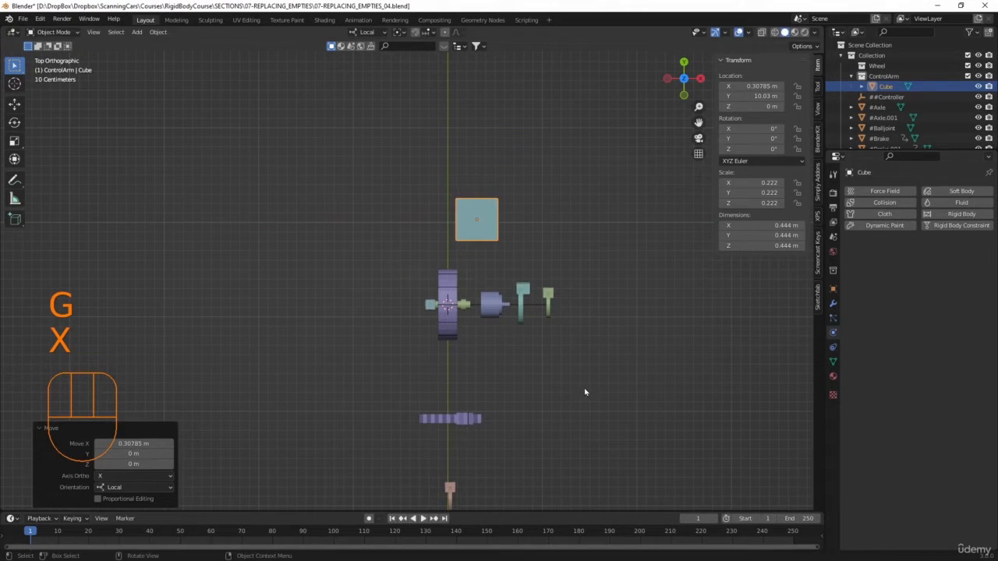
# - Flatten the cube along its local Z axis by a factor of about 0.265 and shrink it uniformly by about 0.72
pyautogui.moveTo(584, 392); pyautogui.dragTo(534, 347, button='middle')
pyautogui.press('s')
pyautogui.press('z')
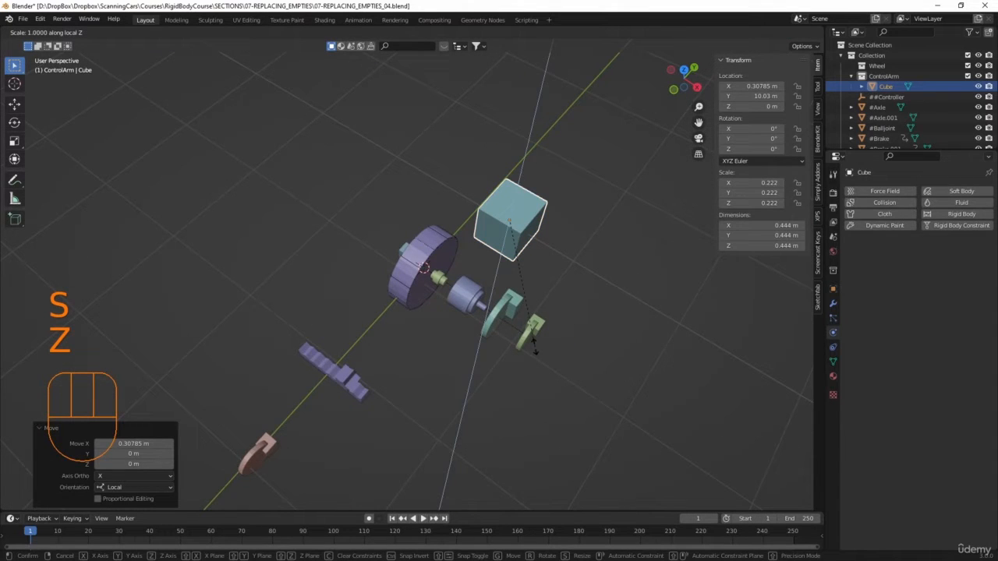
pyautogui.click(523, 256)
pyautogui.press('KP_7')
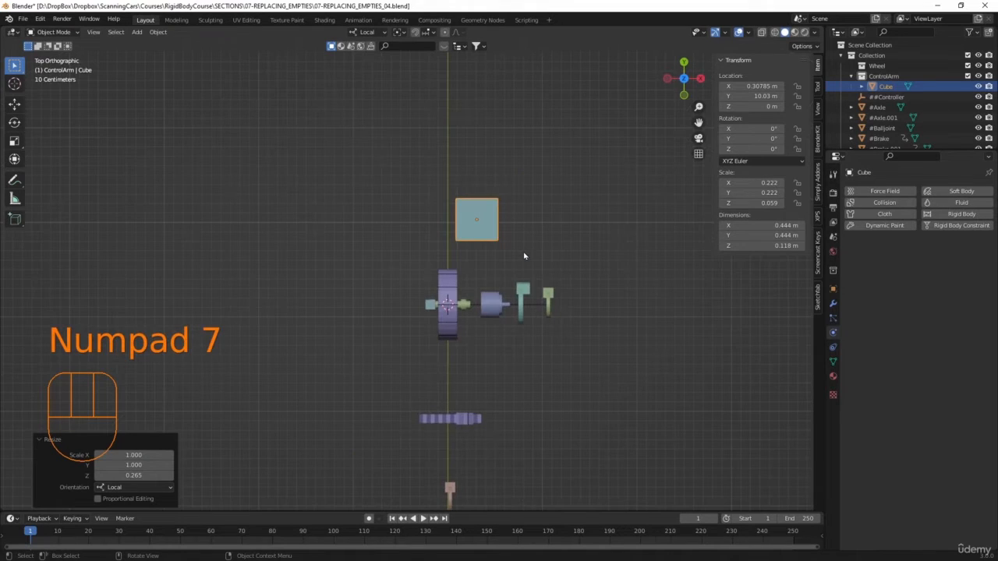
pyautogui.scroll(2, 524, 256)
pyautogui.keyDown('shift'); pyautogui.moveTo(524, 255); pyautogui.dragTo(488, 381, button='middle'); pyautogui.keyUp('shift')
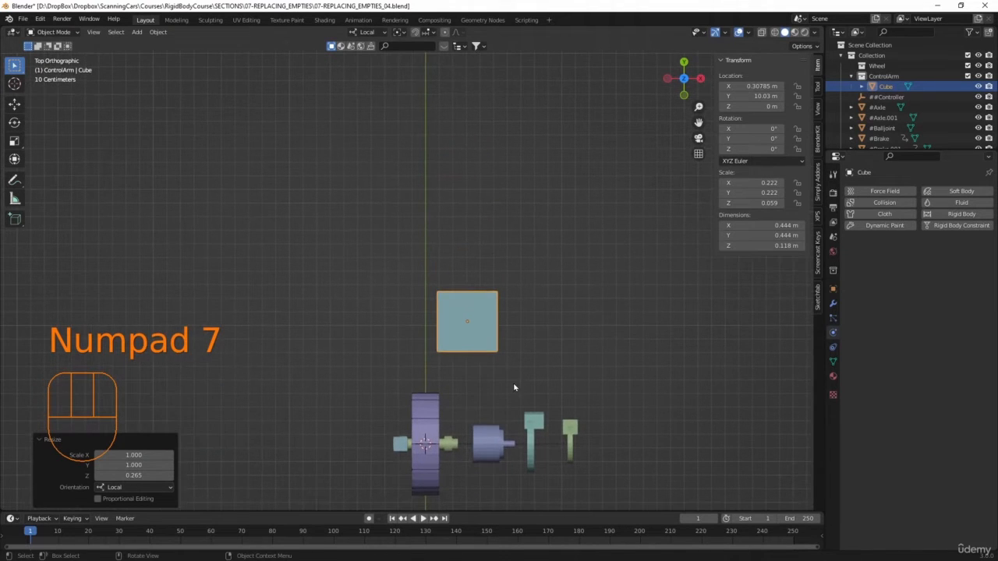
pyautogui.press('s')
pyautogui.click(499, 364)
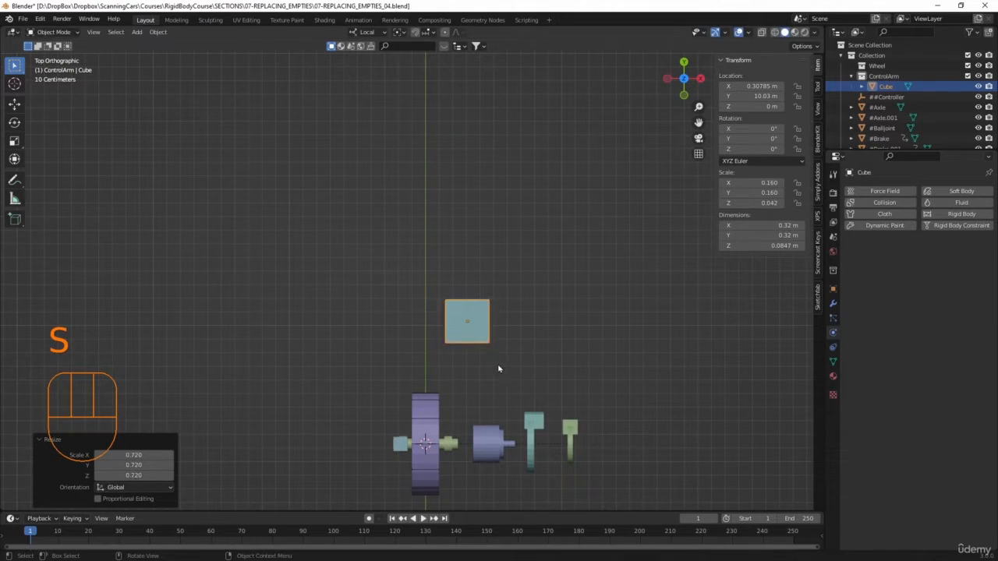
# - In Edit Mode with X-ray on, taper the block by scaling all its +X side vertices along Y by about 0.32
pyautogui.press('Tab')
pyautogui.moveTo(519, 279); pyautogui.dragTo(479, 367)
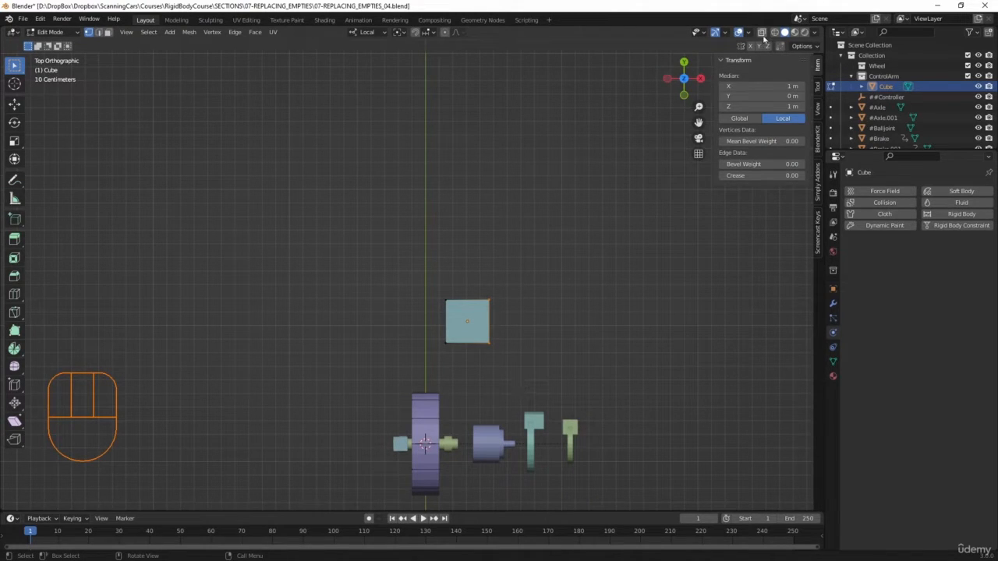
pyautogui.click(762, 33)
pyautogui.moveTo(505, 262); pyautogui.dragTo(456, 400)
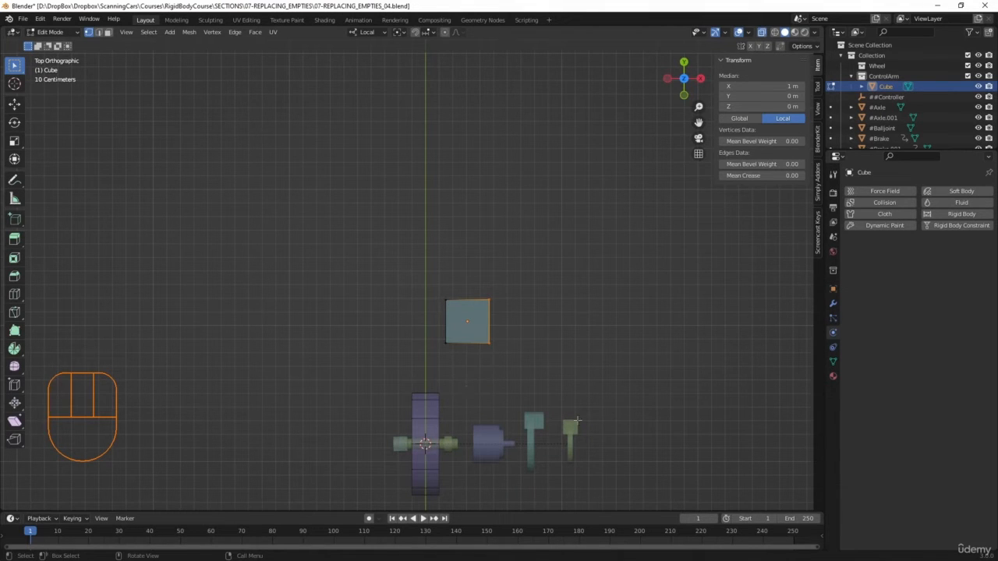
pyautogui.press('s')
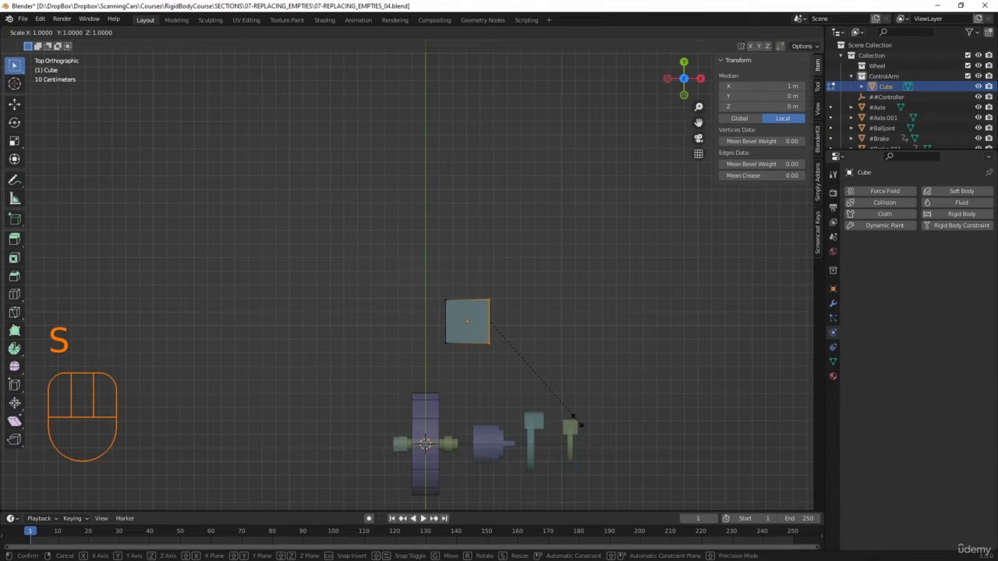
pyautogui.press('y')
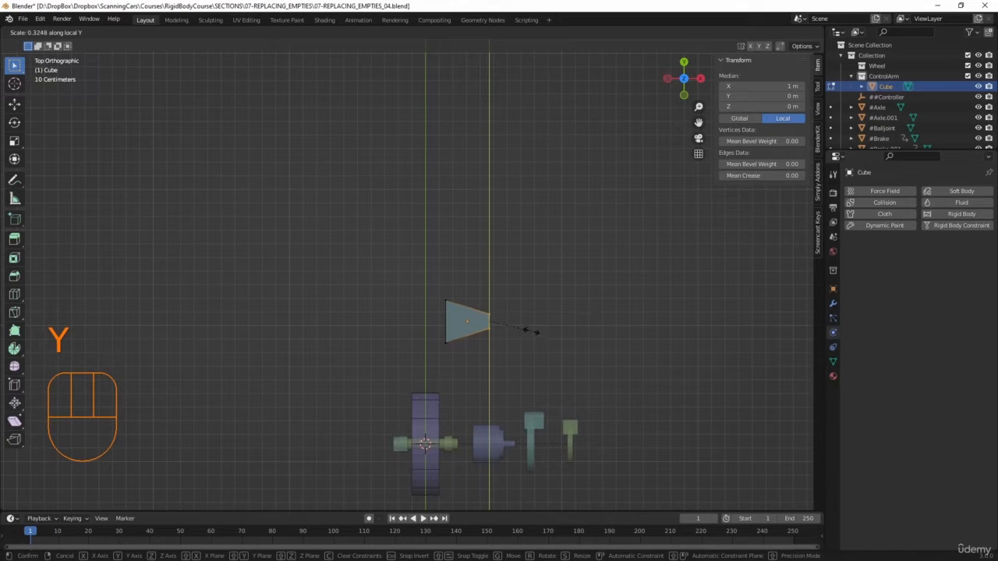
pyautogui.click(529, 335)
pyautogui.press('Tab')
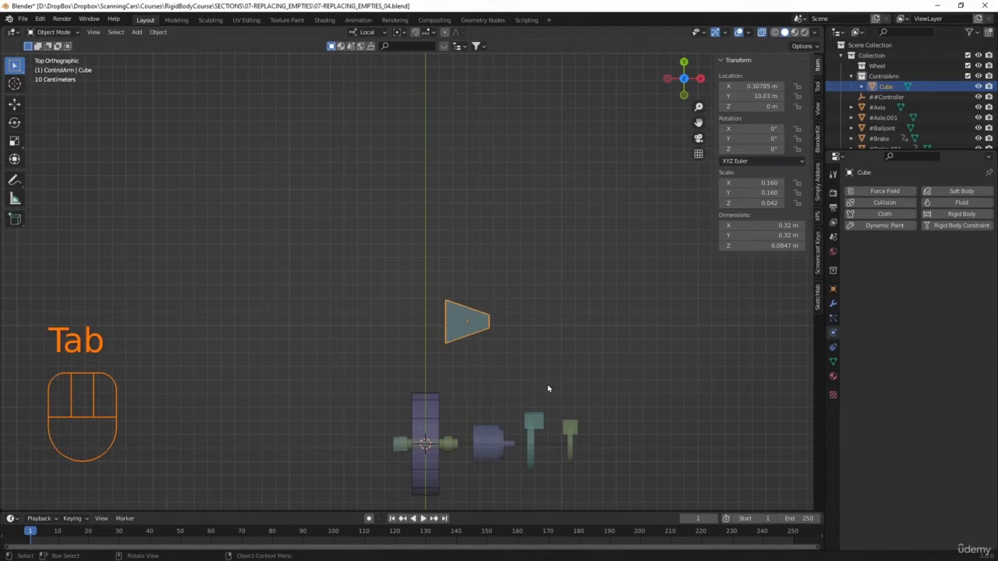
# - Add rigid body physics to the tapered block
pyautogui.click(548, 388)
pyautogui.scroll(-3, 548, 389)
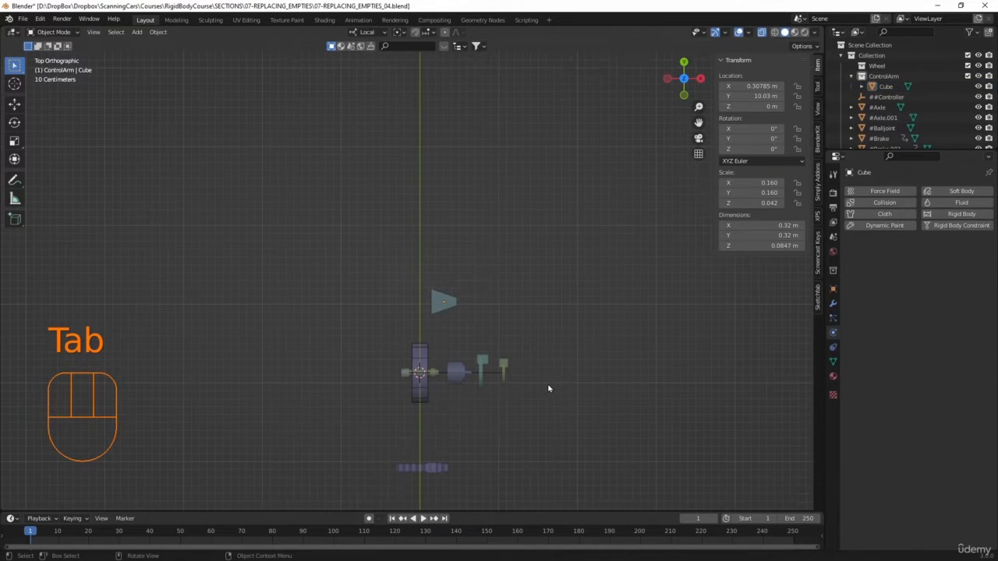
pyautogui.click(444, 305)
pyautogui.click(834, 304)
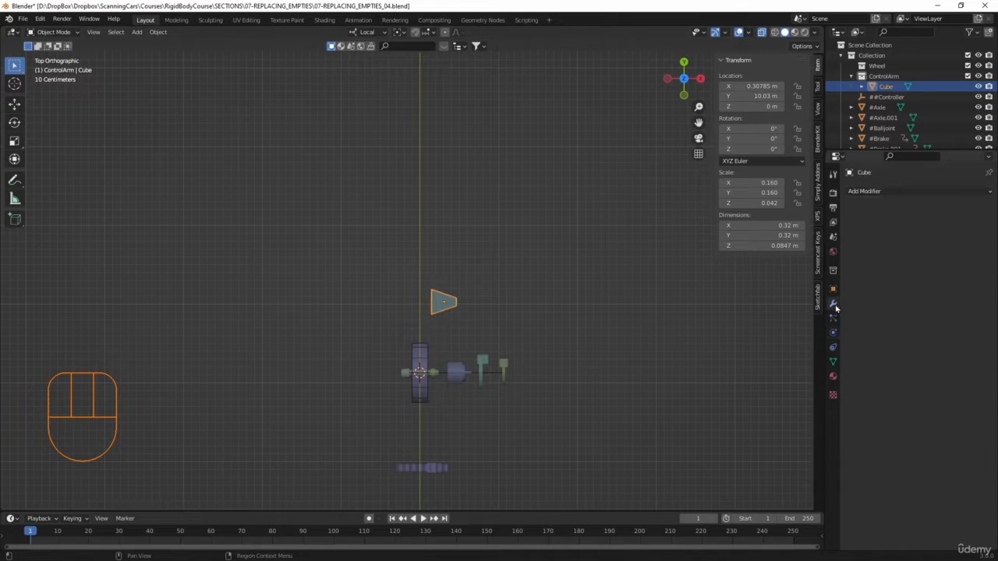
pyautogui.click(832, 332)
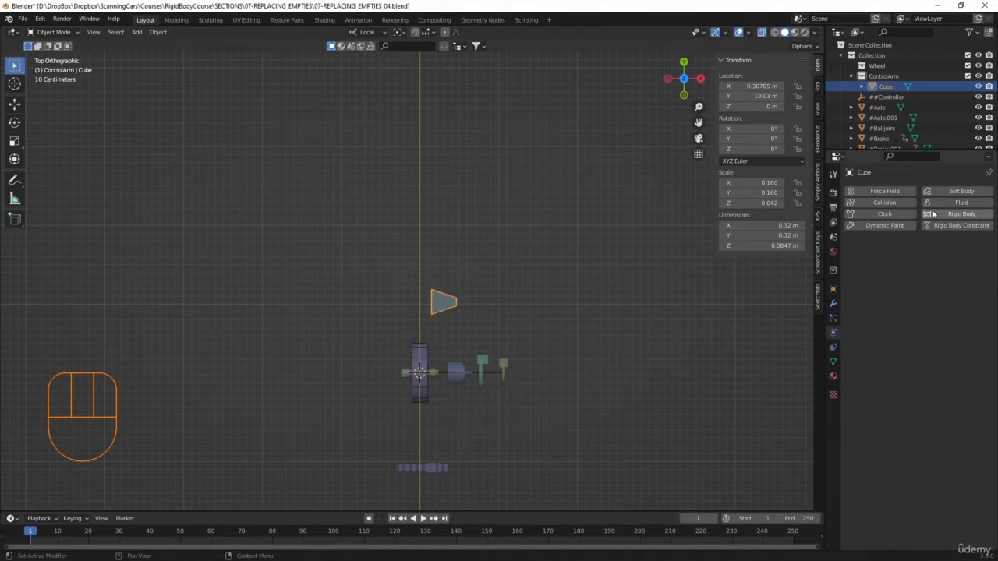
pyautogui.click(935, 215)
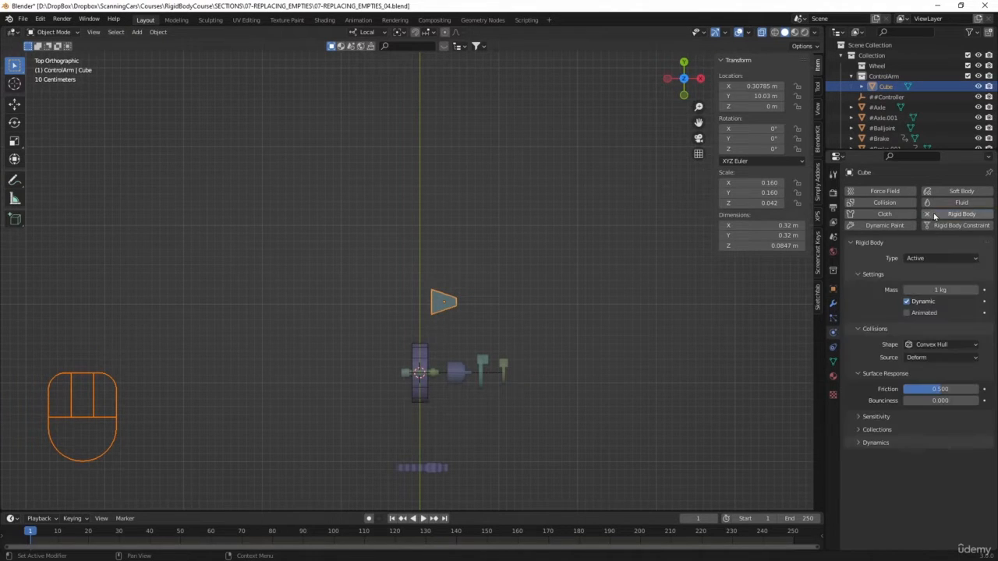
# - Rename the tapered block as _ControlArm
pyautogui.click(832, 289)
pyautogui.doubleClick(880, 191)
pyautogui.press('BackSpace')
pyautogui.press('BackSpace')
pyautogui.press('BackSpace')
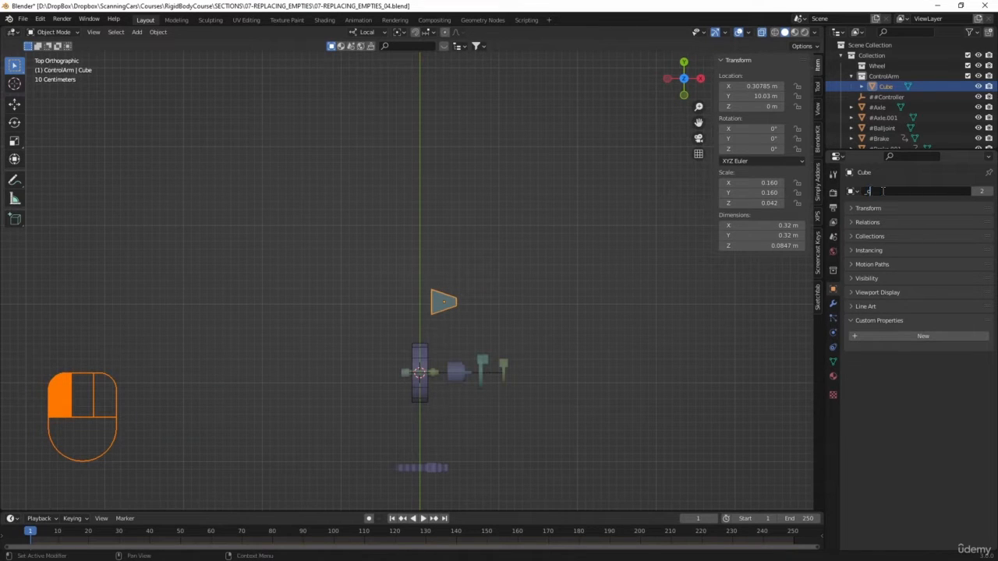
pyautogui.press('shift')
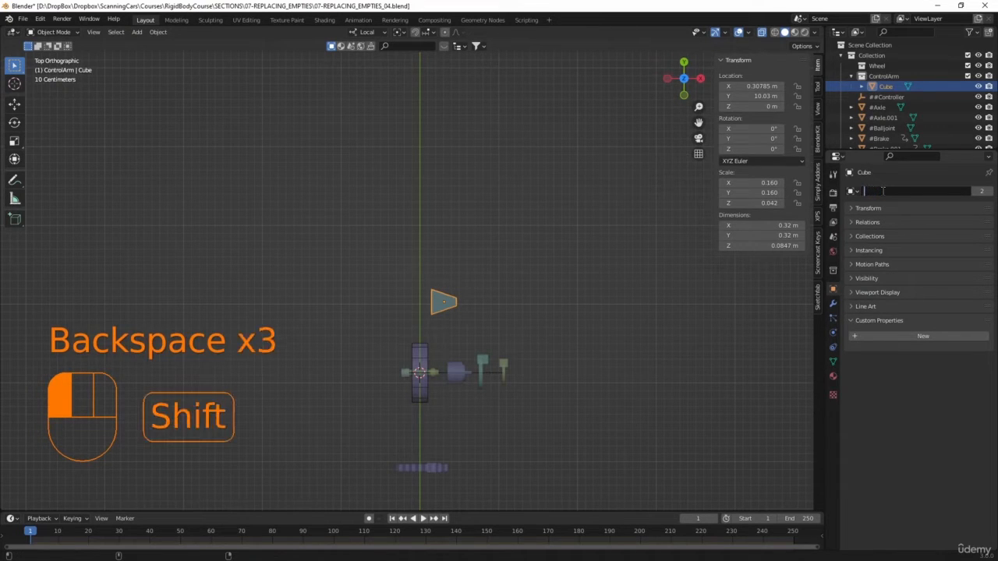
pyautogui.write('_Contro')
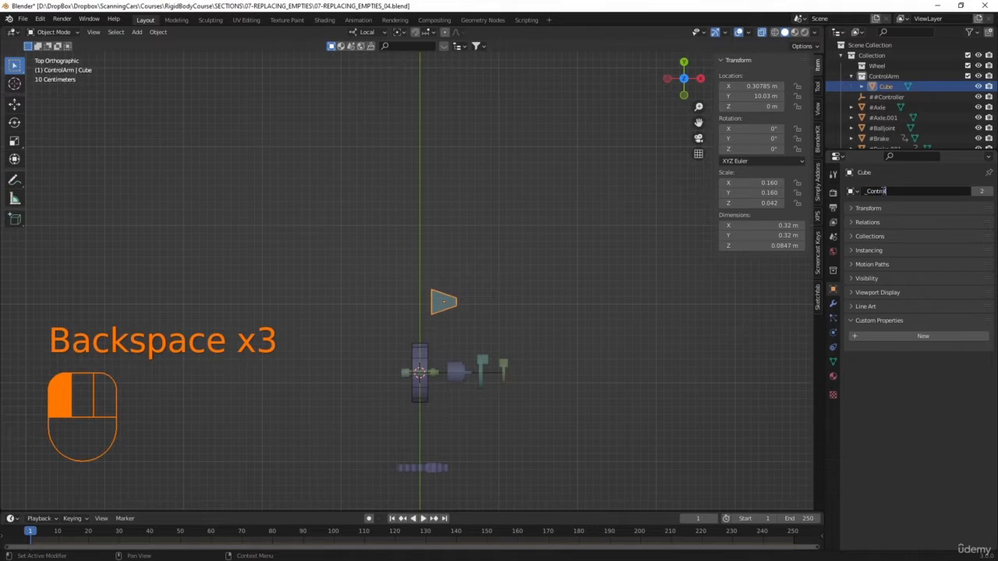
pyautogui.write('lA')
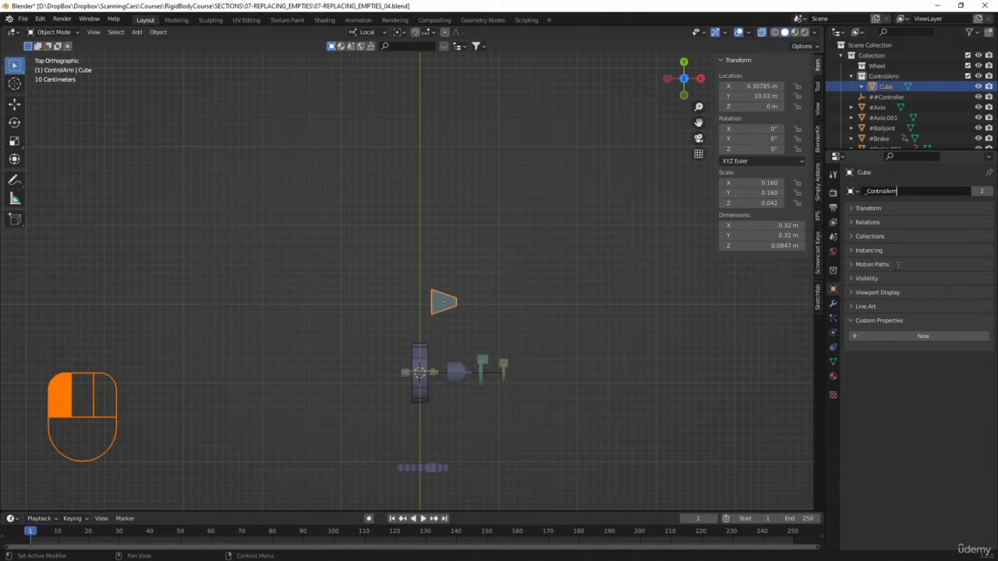
pyautogui.write('rm')
pyautogui.click(897, 265)
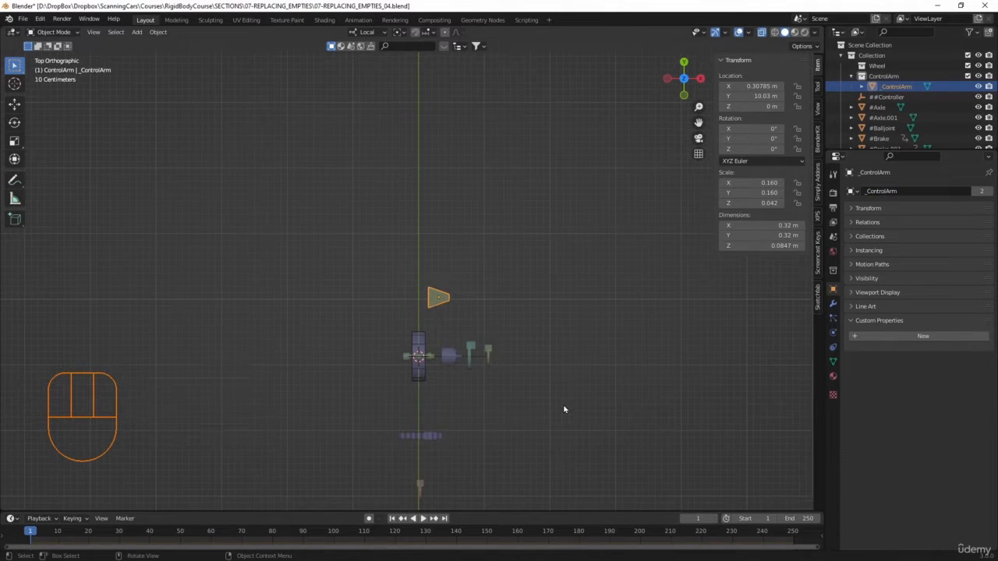
# - Turn off X-ray display in the viewport
pyautogui.keyDown('shift'); pyautogui.moveTo(564, 408); pyautogui.dragTo(584, 382, button='middle'); pyautogui.keyUp('shift')
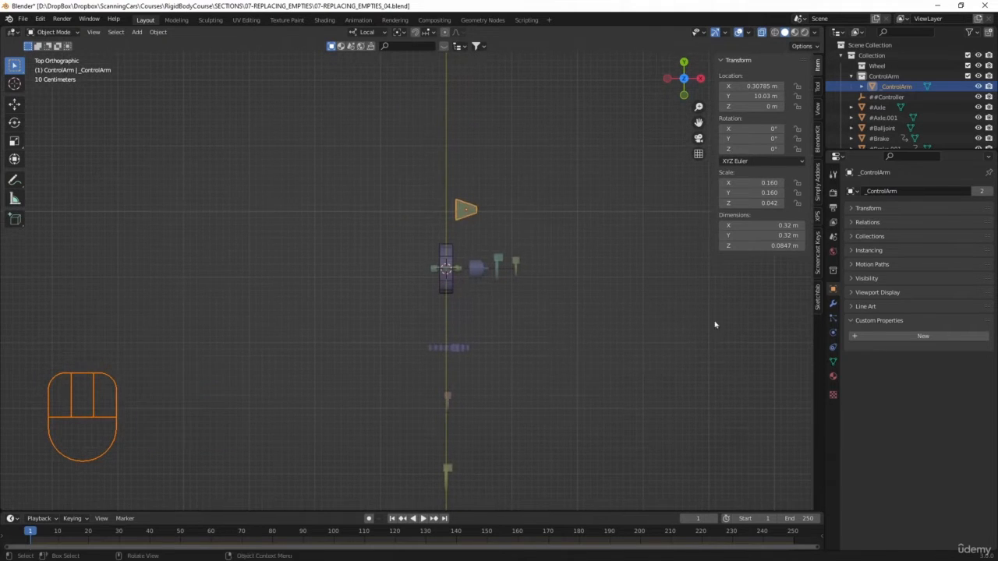
pyautogui.click(762, 32)
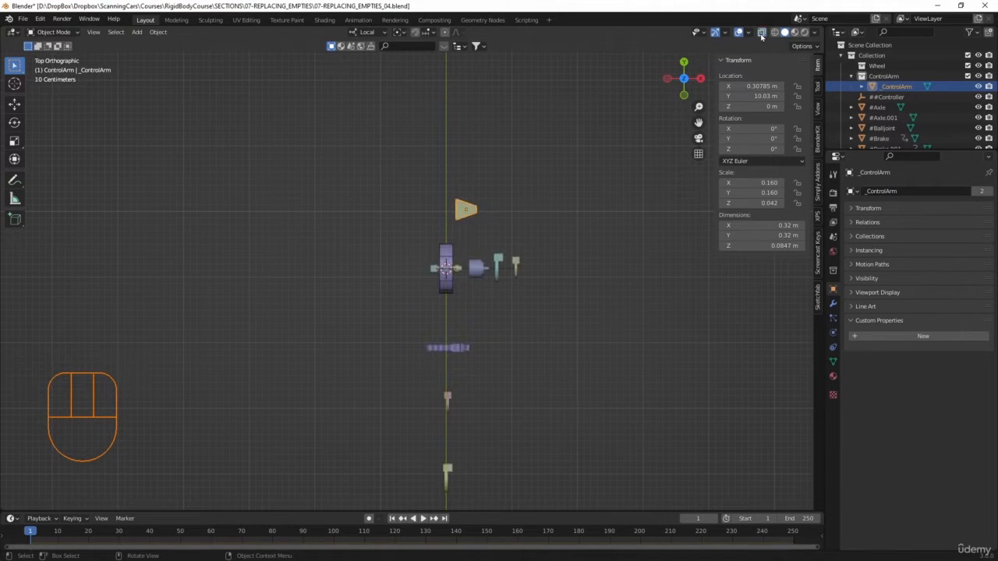
# - Copy the driver from the rigid body mass of the _Wheel object
pyautogui.click(447, 262)
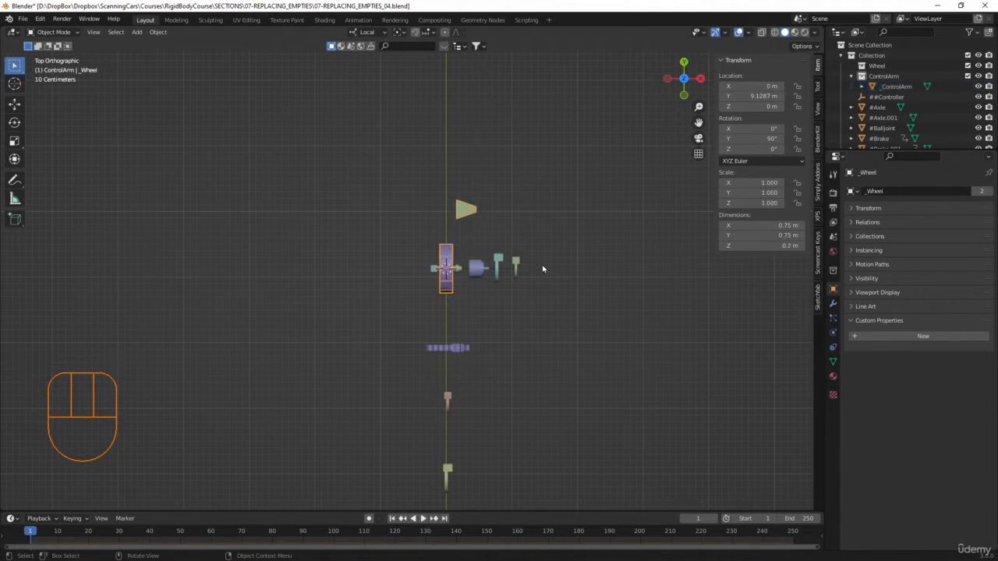
pyautogui.click(833, 334)
pyautogui.rightClick(883, 287)
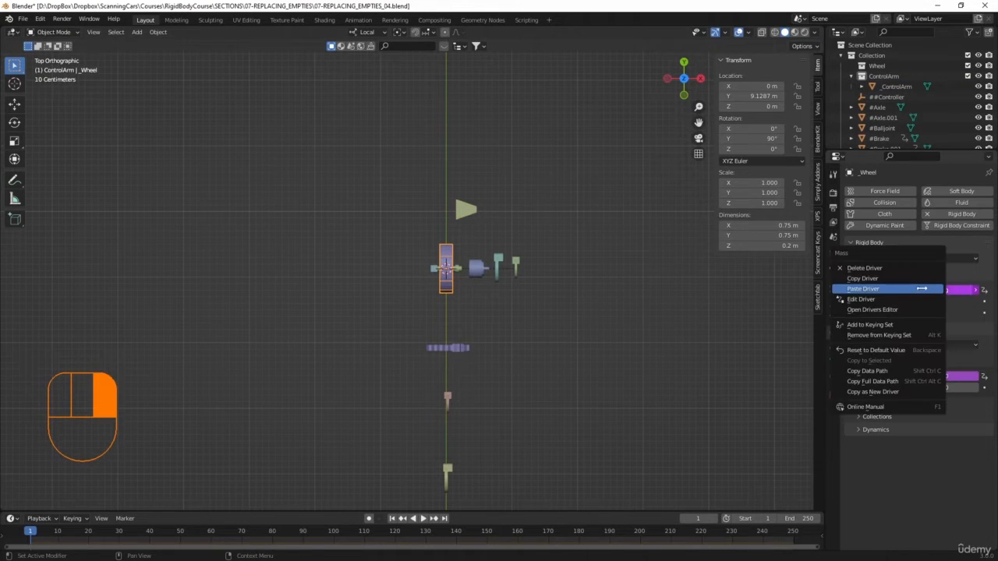
pyautogui.click(883, 283)
pyautogui.click(400, 283)
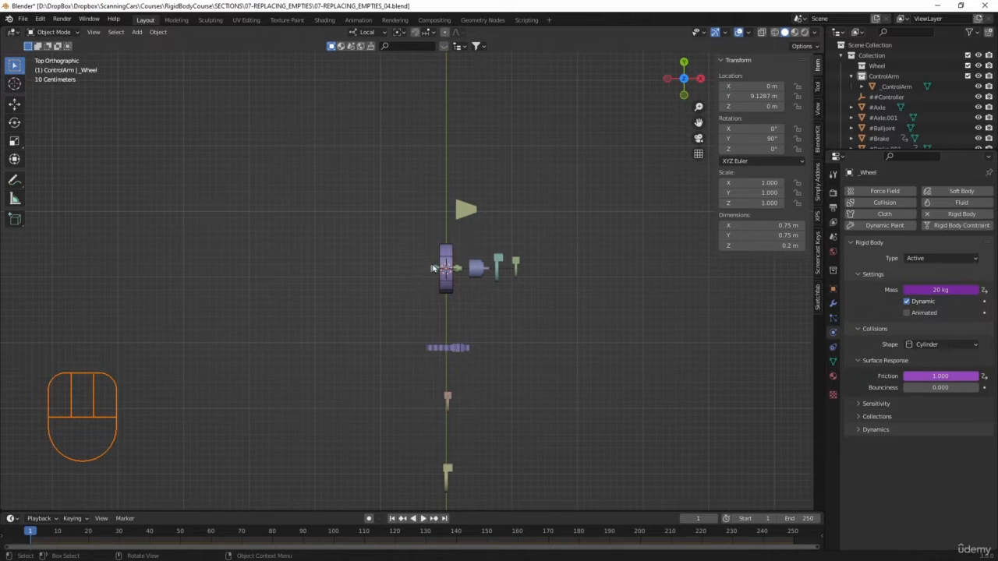
# - Copy the rigid body mass driver from _Upright and paste it onto the mass of _ControlArm
pyautogui.click(433, 268)
pyautogui.rightClick(919, 290)
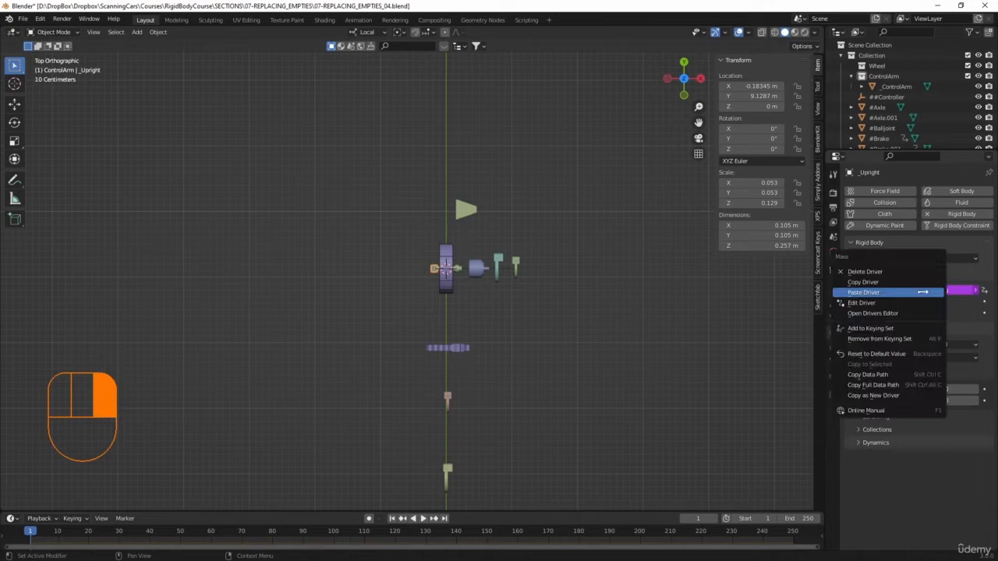
pyautogui.rightClick(872, 282)
pyautogui.click(468, 209)
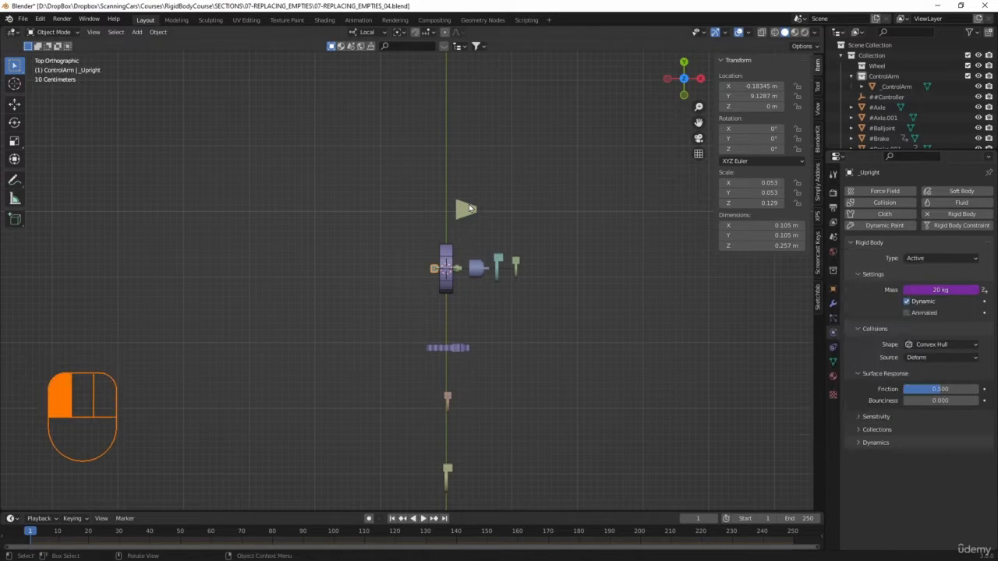
pyautogui.rightClick(916, 290)
pyautogui.rightClick(913, 304)
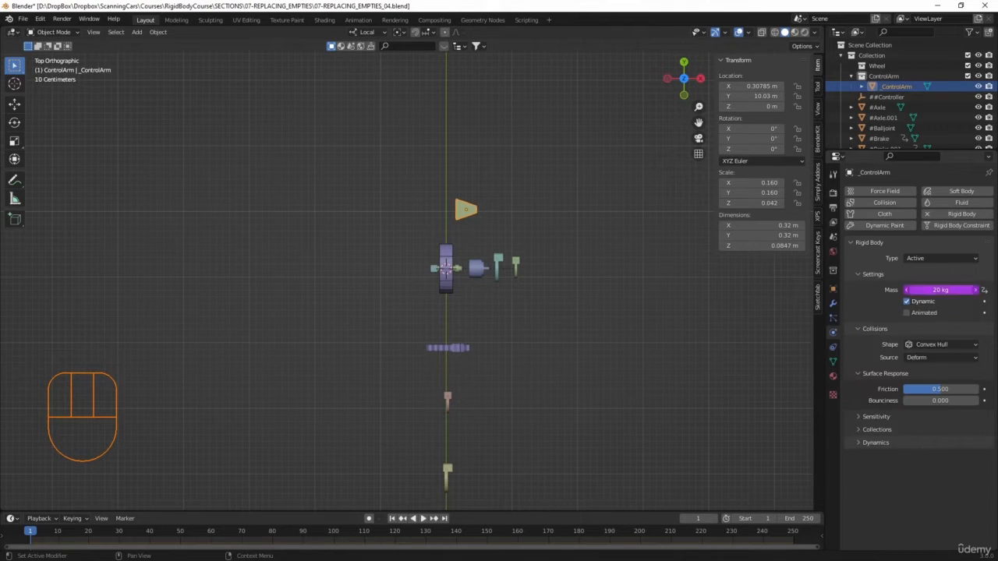
# - Change the _ControlArm mass driver expression to massfactor*10
pyautogui.click(926, 293)
pyautogui.moveTo(940, 285); pyautogui.dragTo(945, 281)
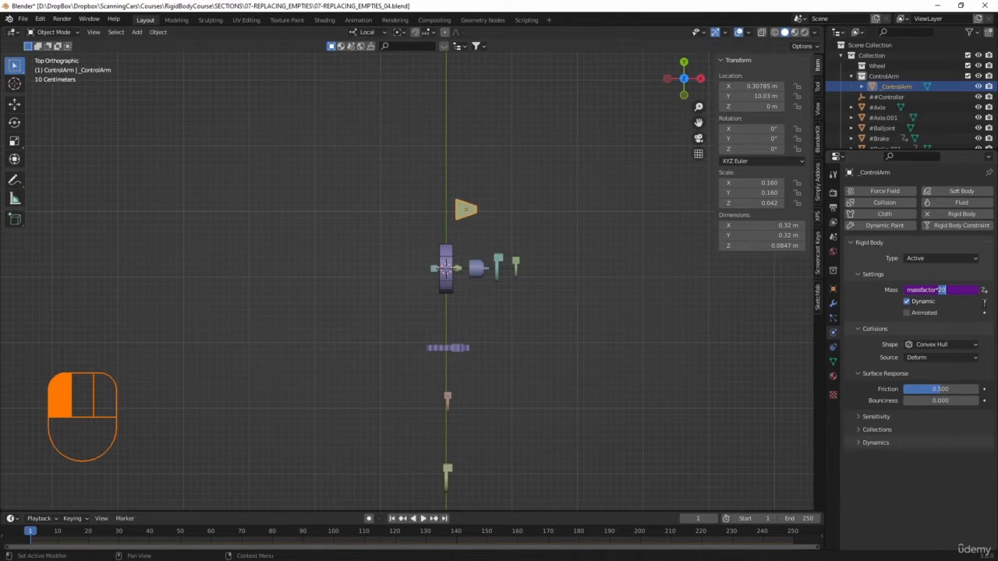
pyautogui.write('10')
pyautogui.press('Return')
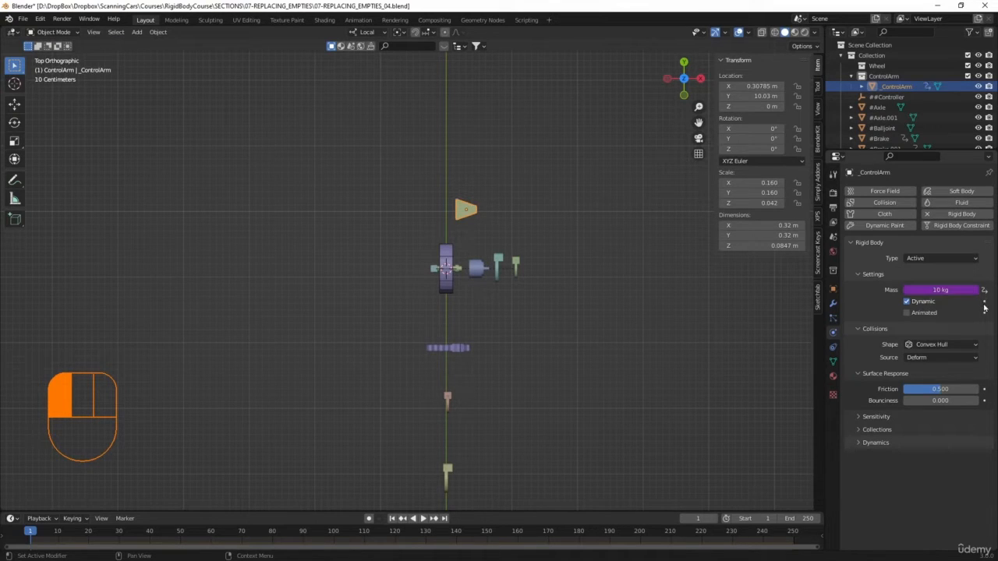
pyautogui.click(615, 316)
# - Snap the 3D cursor to the origin of the _ControlArm object
pyautogui.scroll(-1, 543, 408)
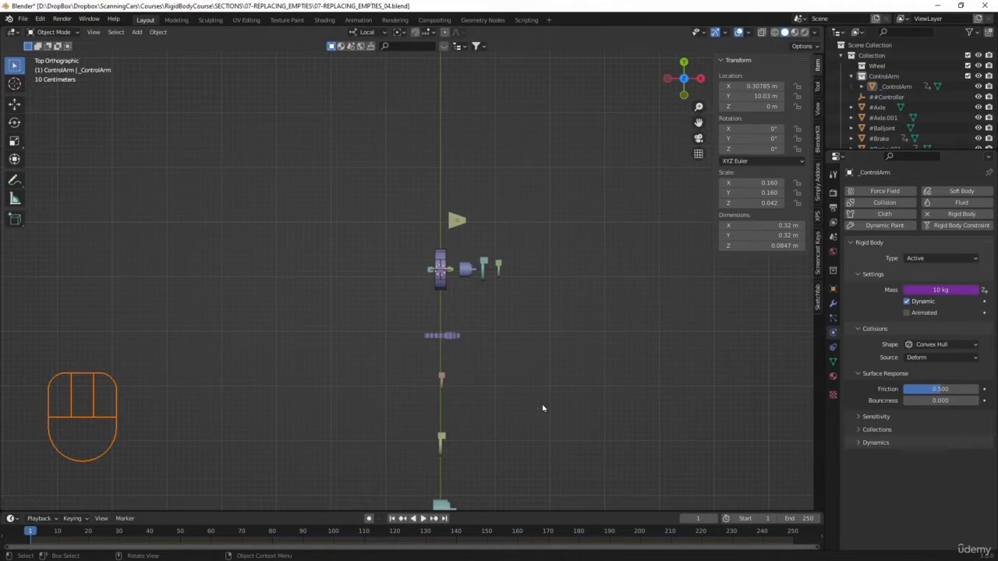
pyautogui.press('shift')
pyautogui.hotkey('shift', 's')
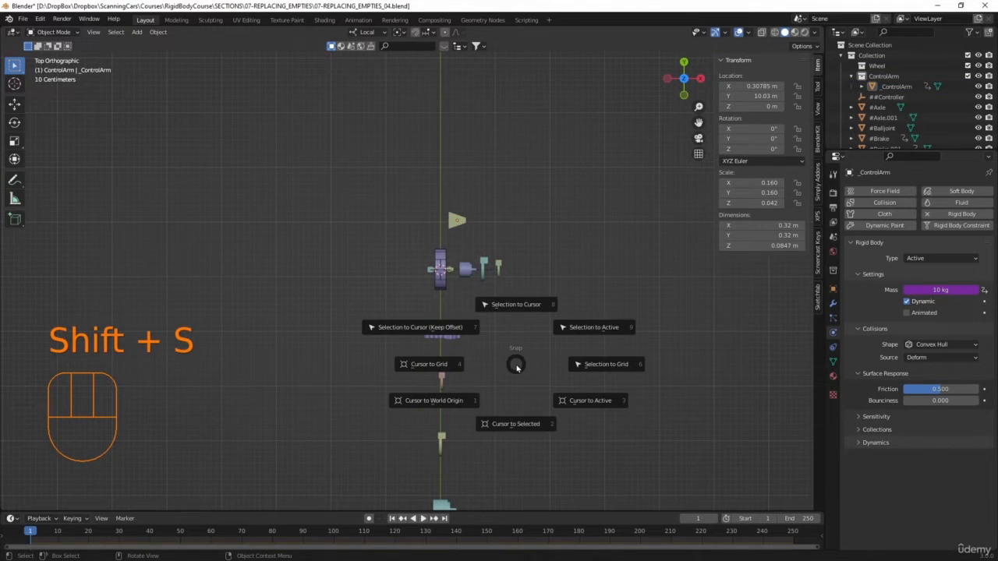
pyautogui.click(523, 423)
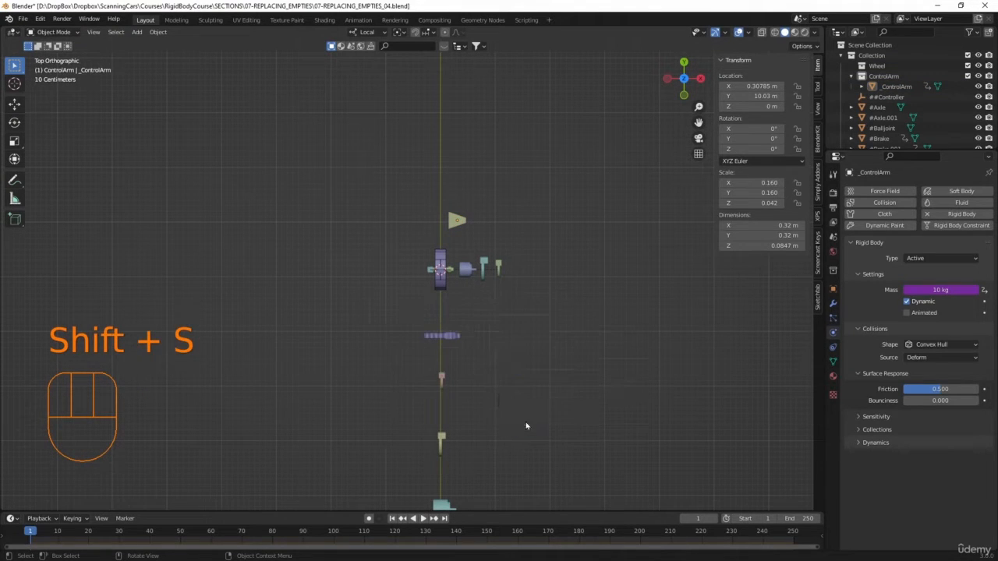
pyautogui.click(460, 223)
pyautogui.hotkey('shift', 's')
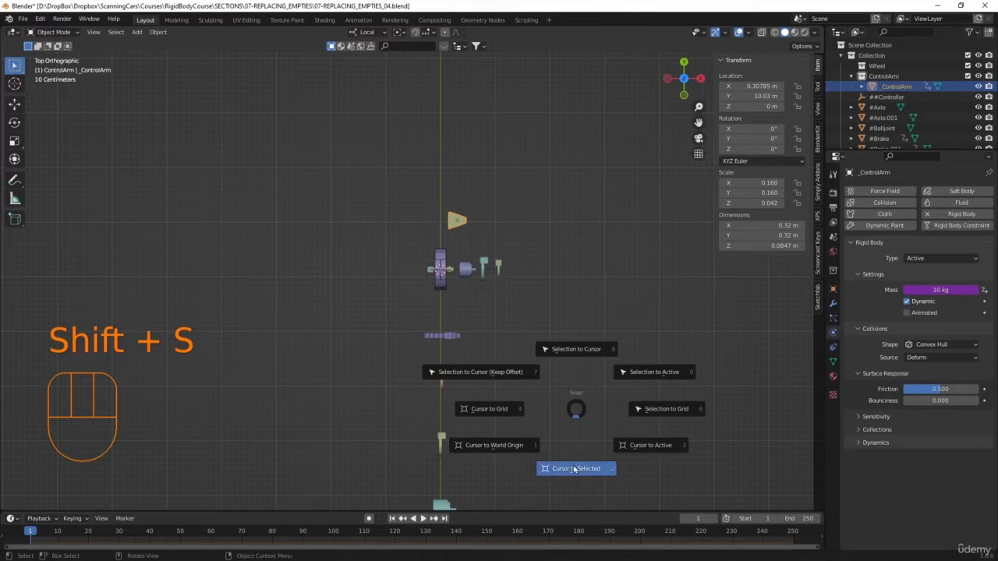
pyautogui.click(574, 468)
# - Duplicate the #Axle and #Balljoint constraint objects together and place the copies beside the row of parts
pyautogui.keyDown('shift'); pyautogui.moveTo(574, 461); pyautogui.dragTo(601, 243, button='middle'); pyautogui.keyUp('shift')
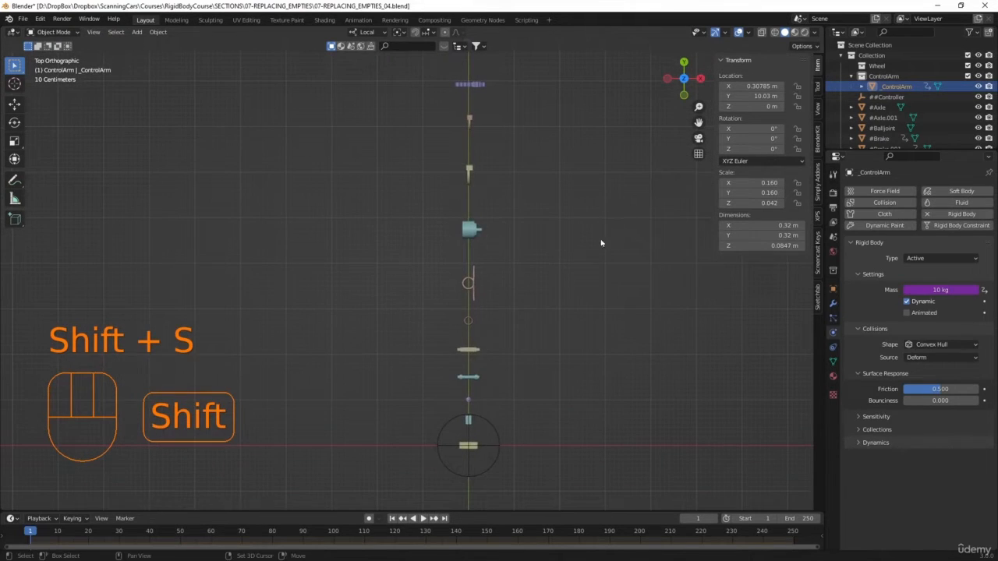
pyautogui.click(476, 379)
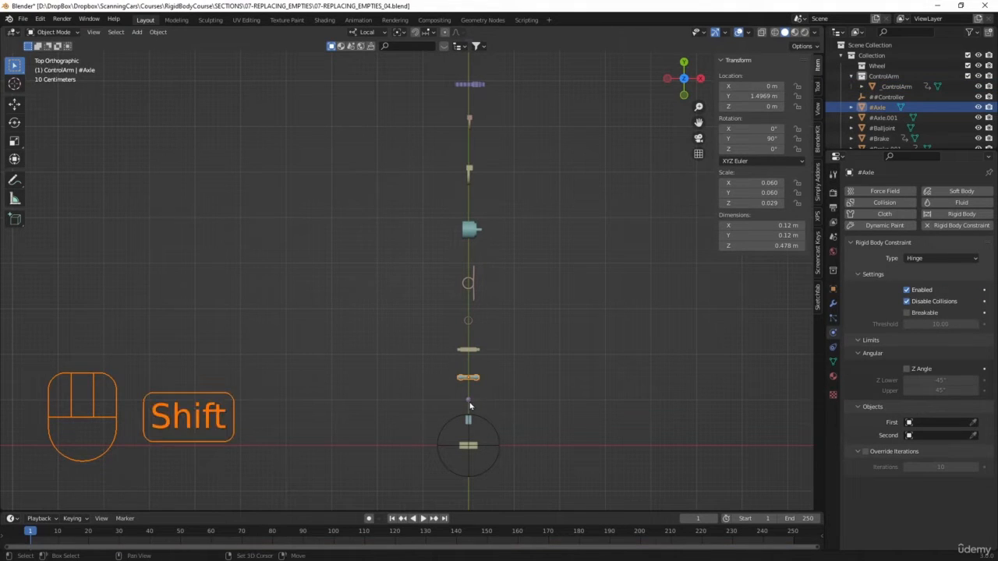
pyautogui.keyDown('shift'); pyautogui.click(468, 400); pyautogui.keyUp('shift')
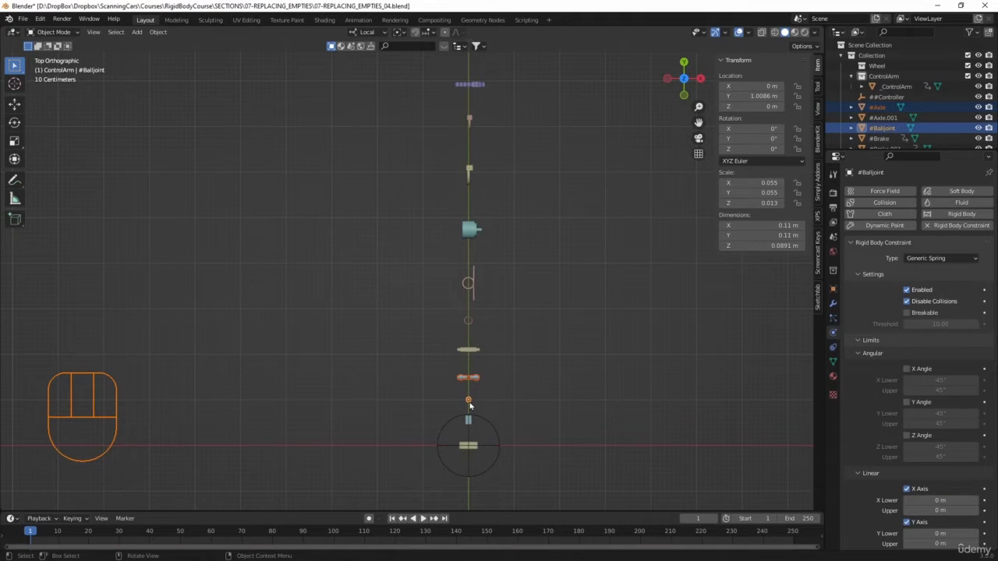
pyautogui.hotkey('shift', 'd')
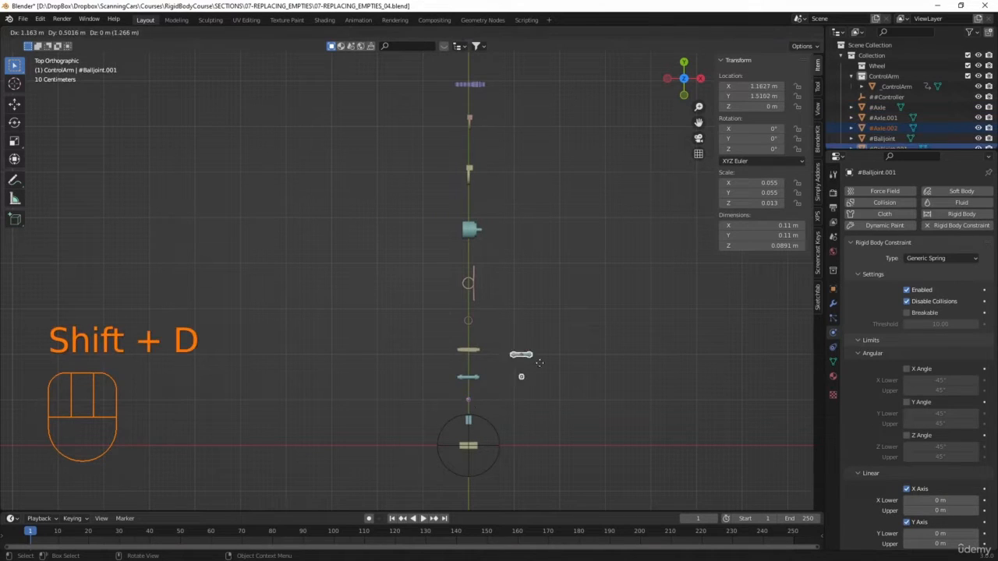
pyautogui.click(563, 302)
# - Snap the duplicated axle and ball joint to the 3D cursor at the control arm
pyautogui.moveTo(563, 302); pyautogui.dragTo(406, 452, button='middle')
pyautogui.hotkey('shift', 's')
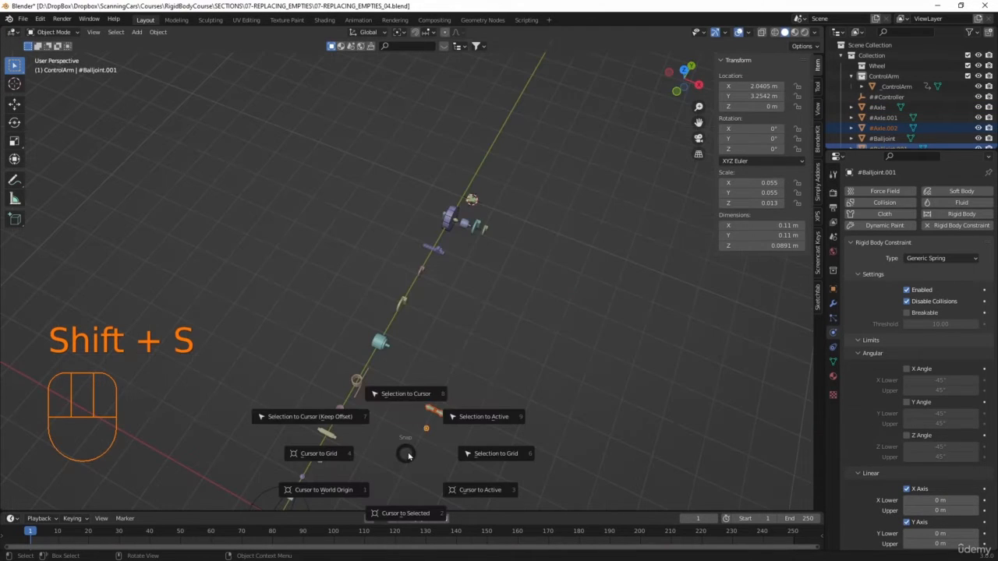
pyautogui.click(408, 400)
# - Move the duplicated axle and ball joint together along X, clear of the control arm, to about X 0.98 m
pyautogui.scroll(5, 538, 153)
pyautogui.keyDown('shift'); pyautogui.moveTo(462, 288); pyautogui.dragTo(452, 313, button='middle'); pyautogui.keyUp('shift')
pyautogui.keyDown('shift'); pyautogui.moveTo(579, 247); pyautogui.dragTo(448, 407, button='middle'); pyautogui.keyUp('shift')
pyautogui.press('g')
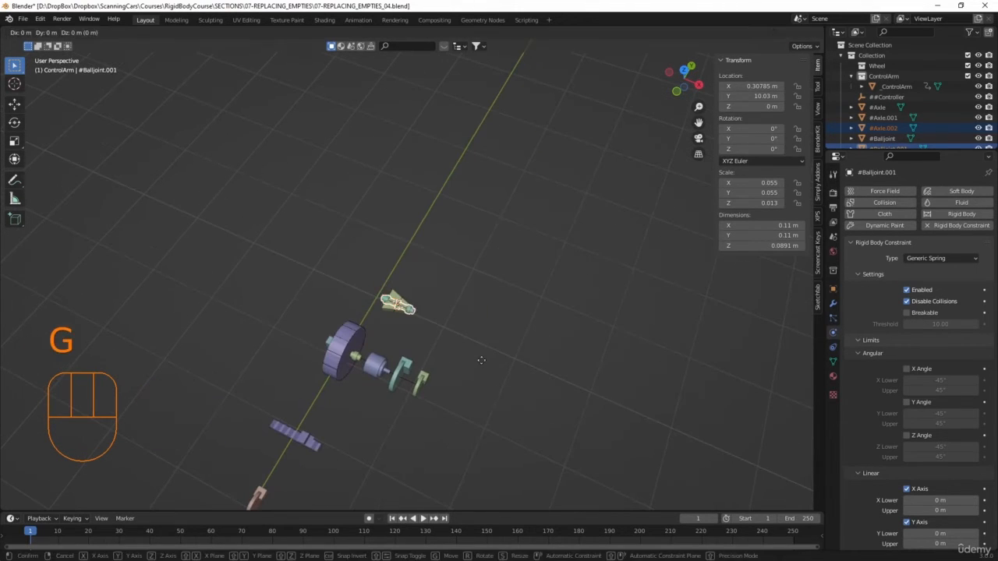
pyautogui.press('x')
pyautogui.press('c')
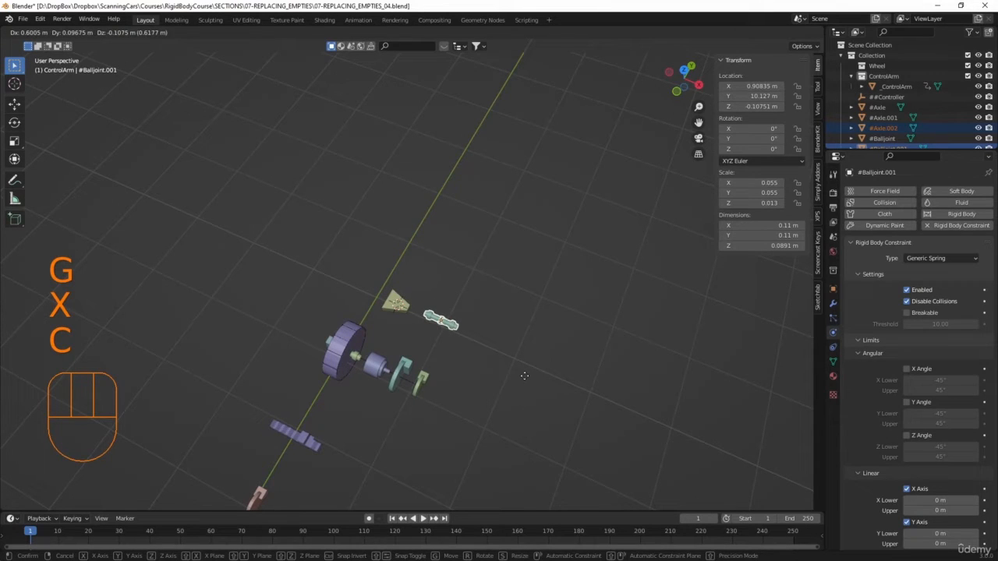
pyautogui.press('x')
pyautogui.click(528, 386)
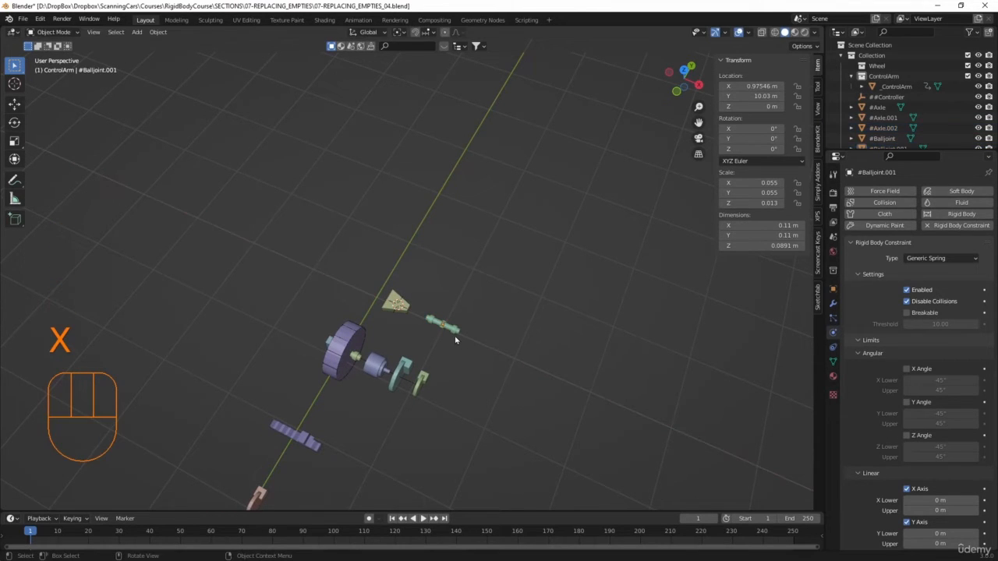
# - In top view, move the duplicated axle alone along X to about 0.03 m, at the control arm's wide end
pyautogui.press('KP_7')
pyautogui.scroll(3, 480, 321)
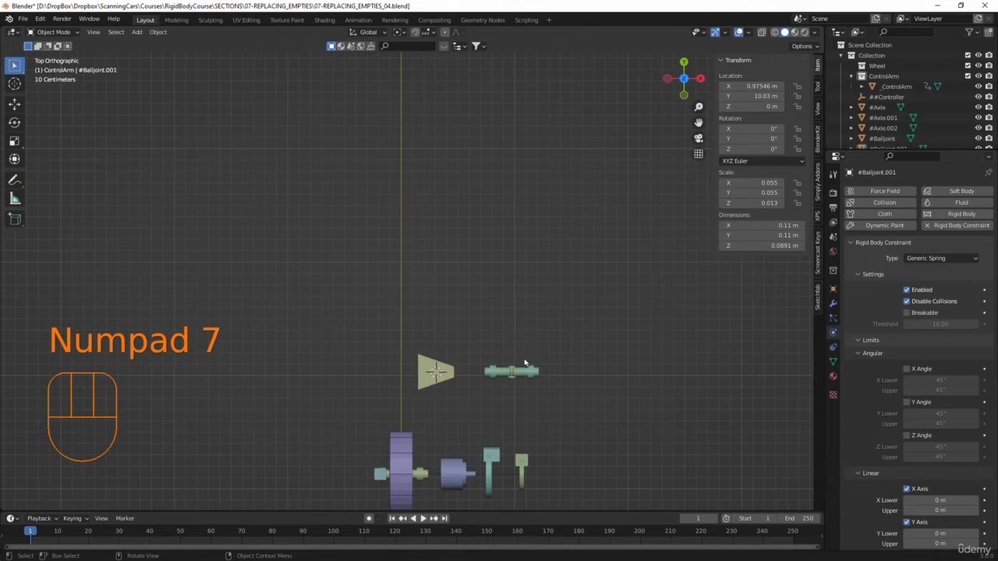
pyautogui.click(531, 382)
pyautogui.press('g')
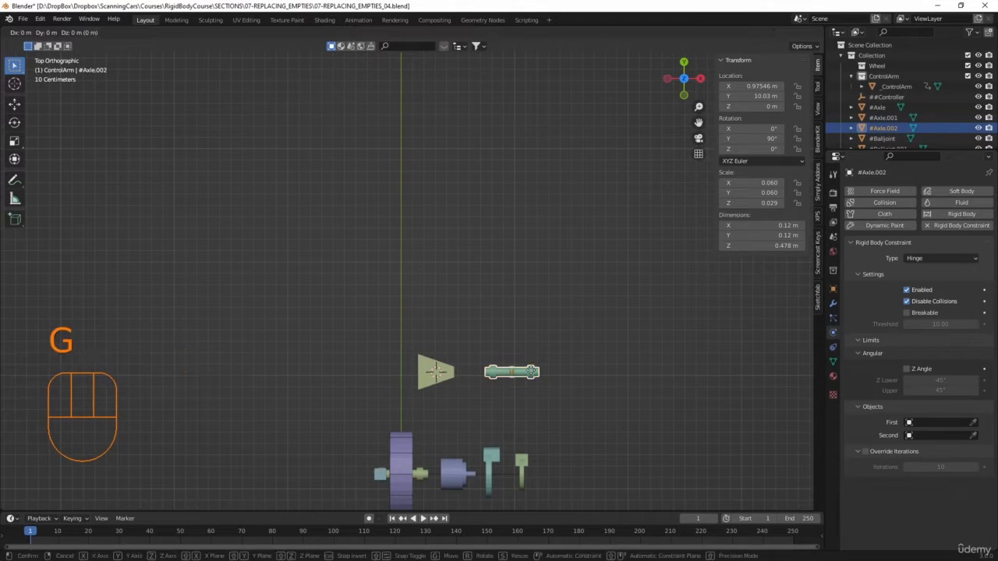
pyautogui.press('x')
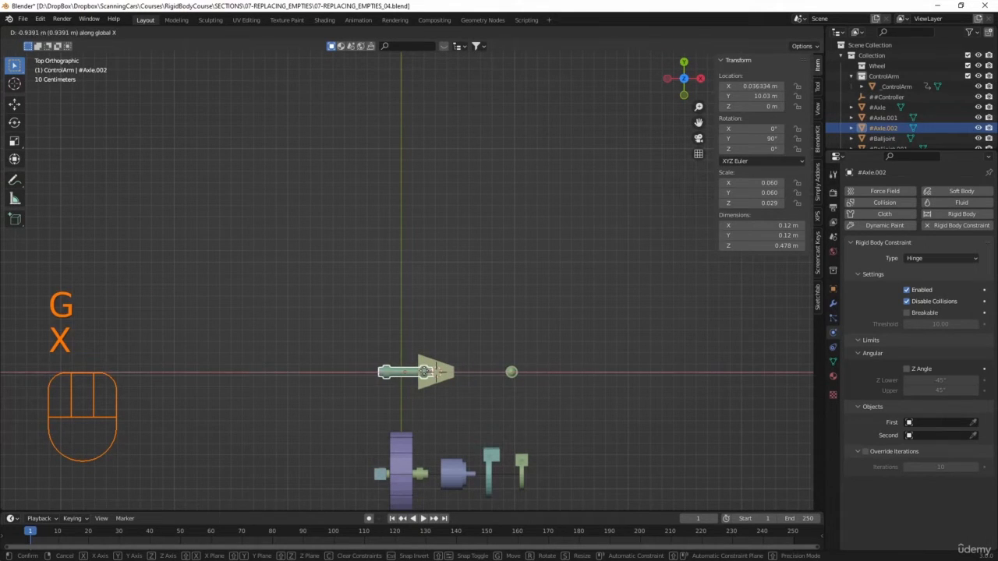
pyautogui.click(425, 376)
# - Rotate the duplicated axle 90° about the Z axis so it runs parallel to the control arm's wide edge
pyautogui.press('r')
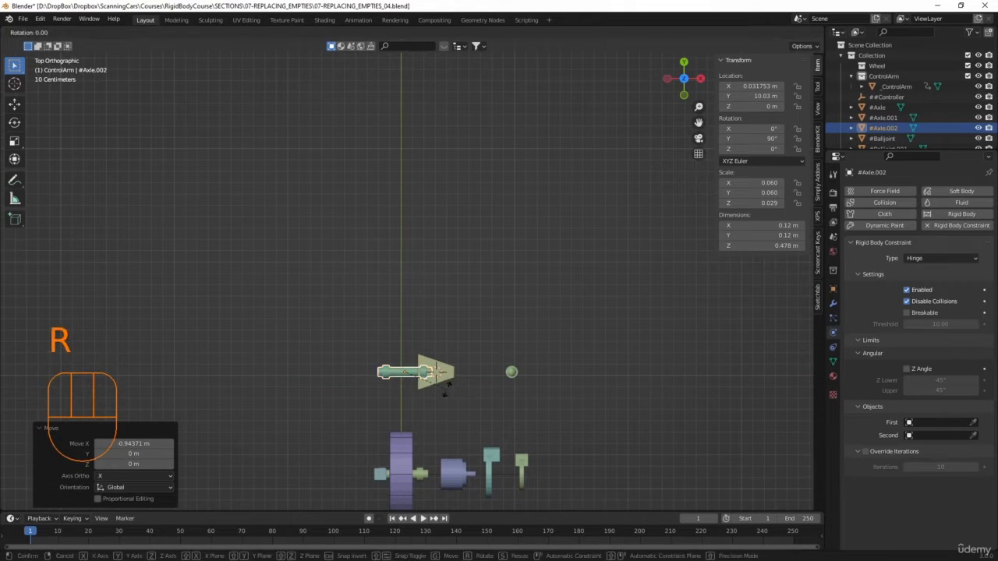
pyautogui.press('z')
pyautogui.press('9')
pyautogui.press('0')
pyautogui.click(447, 393)
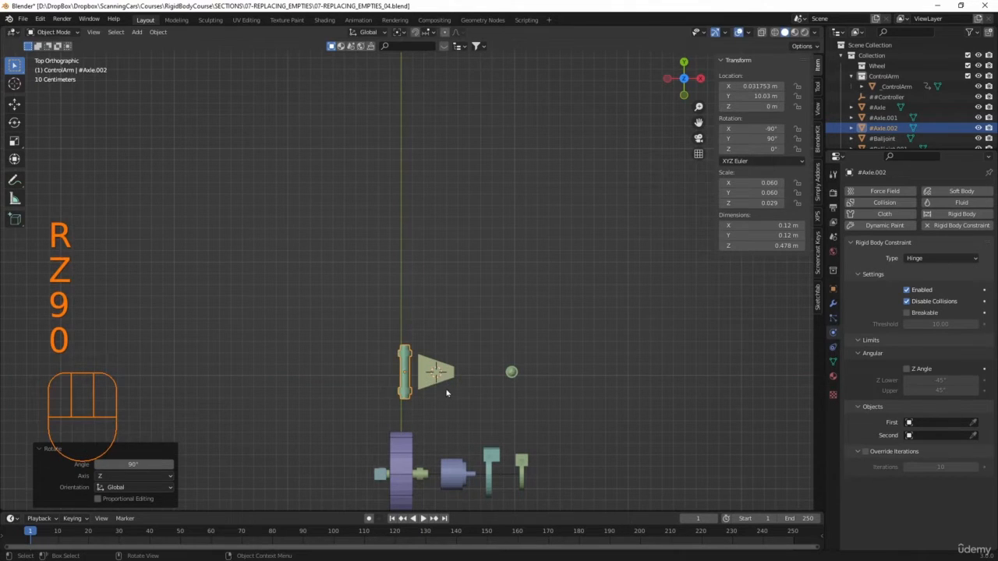
# - Move the duplicated ball joint along X to about 0.57 m, just off the control arm's narrow end
pyautogui.click(510, 372)
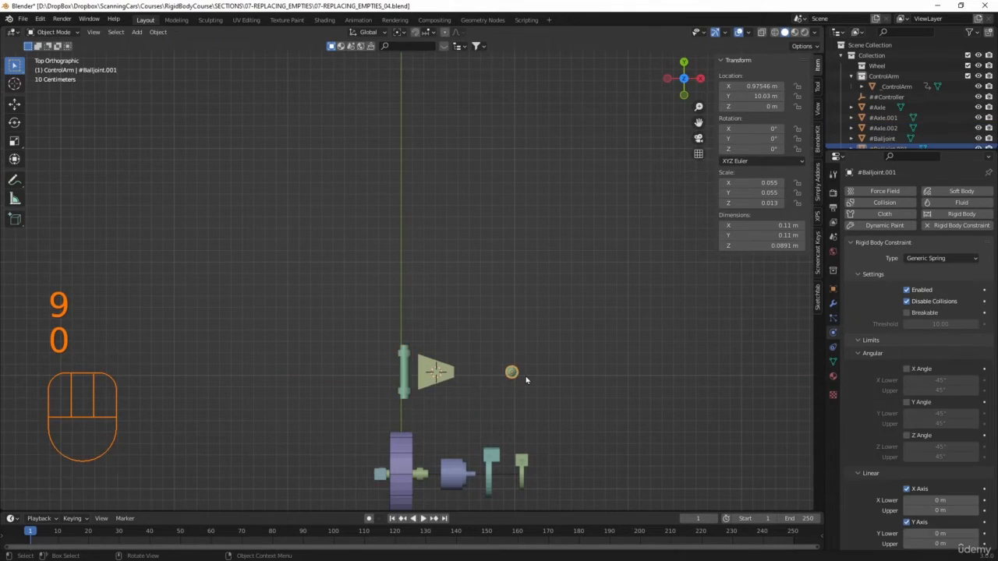
pyautogui.press('g')
pyautogui.press('x')
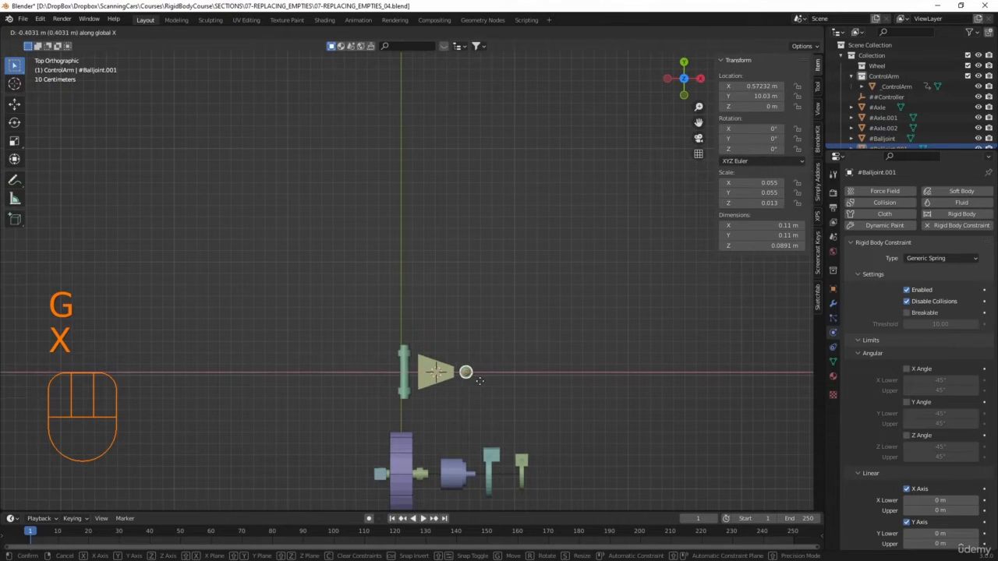
pyautogui.click(487, 387)
# - Parent the duplicated ball joint and axle to _ControlArm with Object (Keep Transform)
pyautogui.moveTo(487, 388); pyautogui.dragTo(474, 383, button='middle')
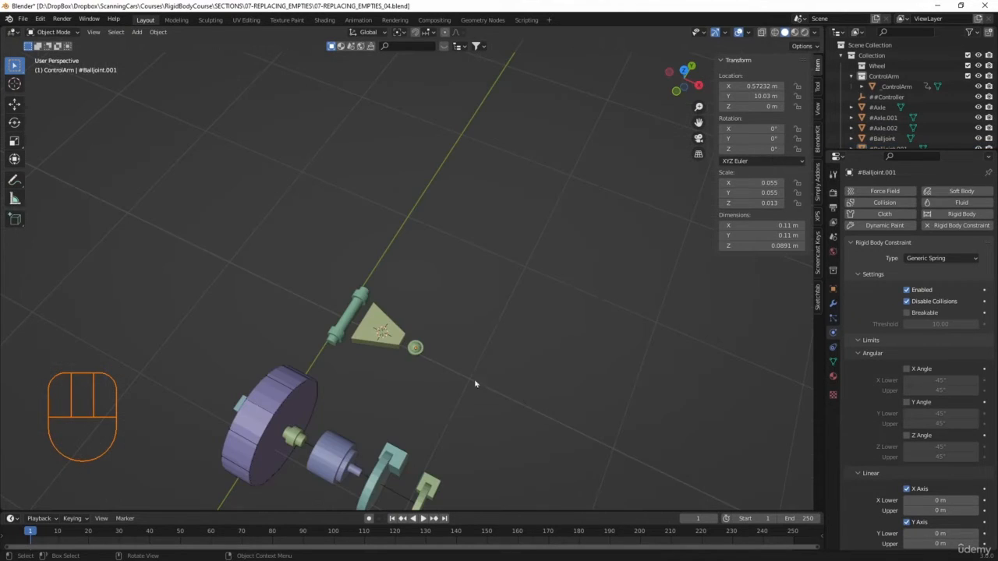
pyautogui.click(420, 350)
pyautogui.keyDown('shift'); pyautogui.click(385, 316); pyautogui.keyUp('shift')
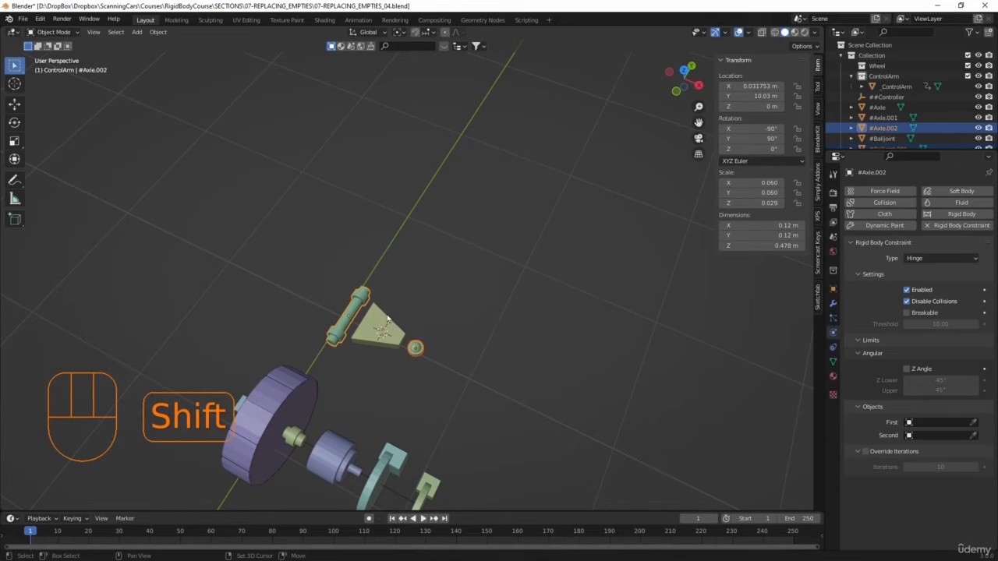
pyautogui.keyDown('shift'); pyautogui.click(387, 318); pyautogui.keyUp('shift')
pyautogui.hotkey('ctrl', 'p')
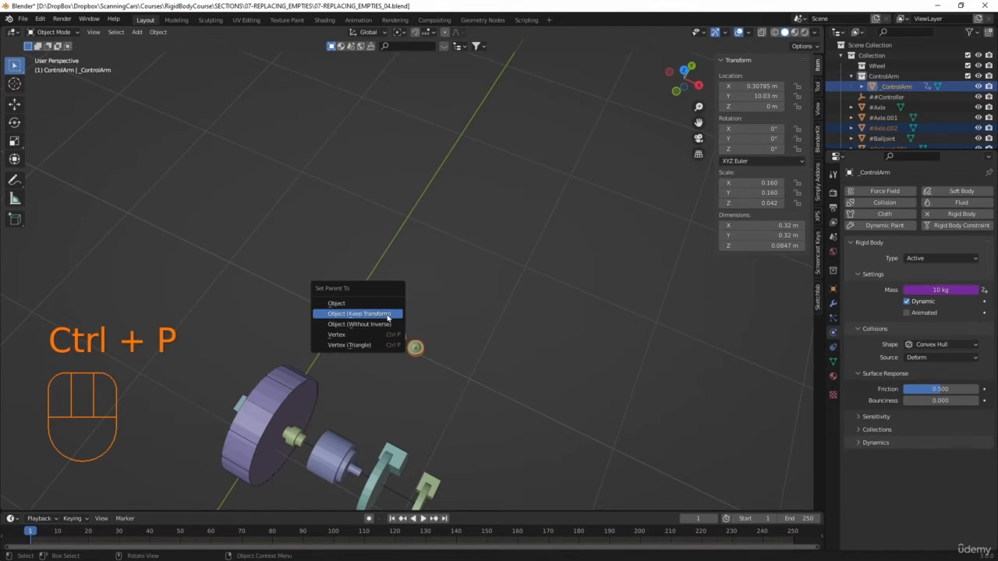
pyautogui.click(388, 316)
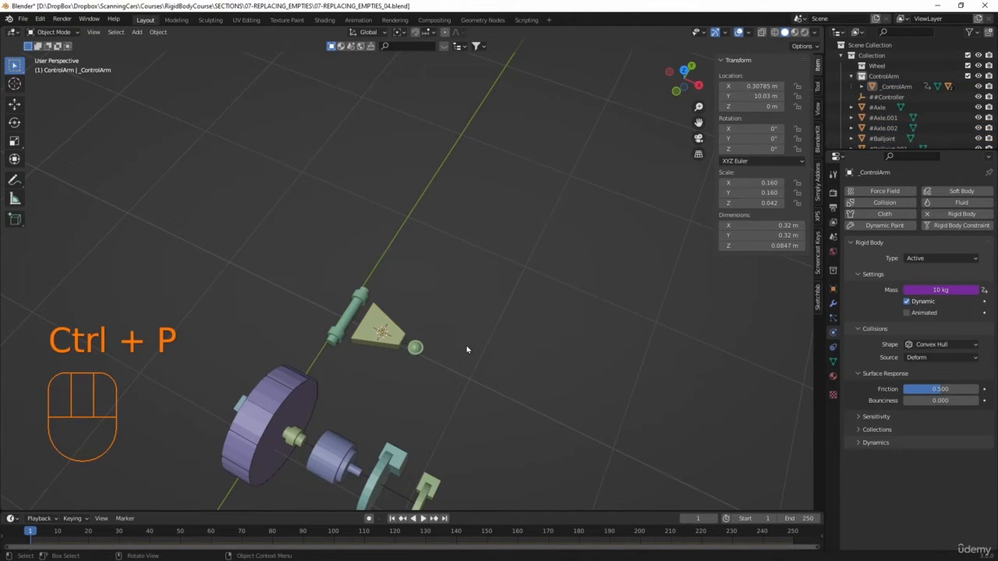
# - Set _ControlArm as the second object of the hinge constraint on the duplicated axle
pyautogui.click(364, 300)
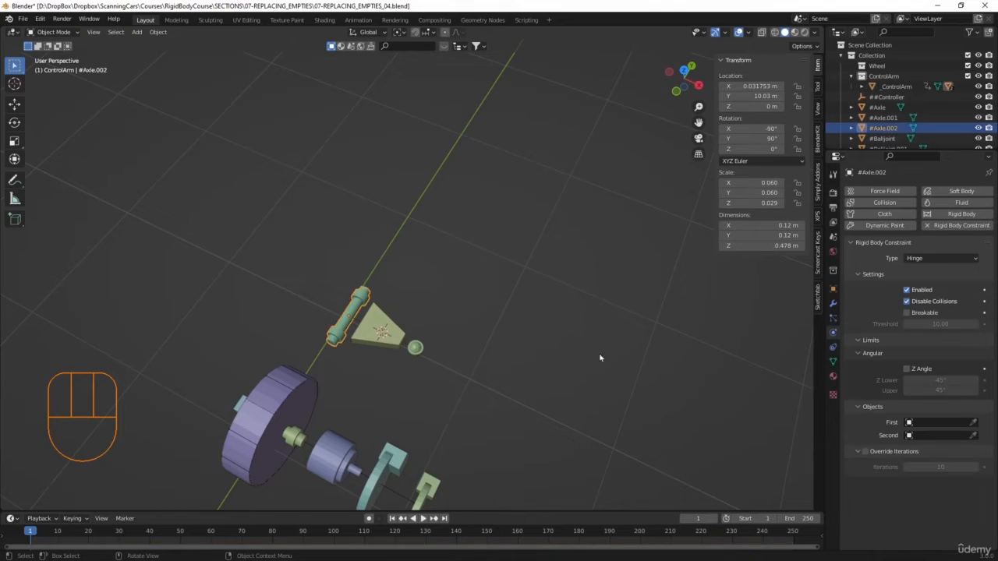
pyautogui.click(974, 437)
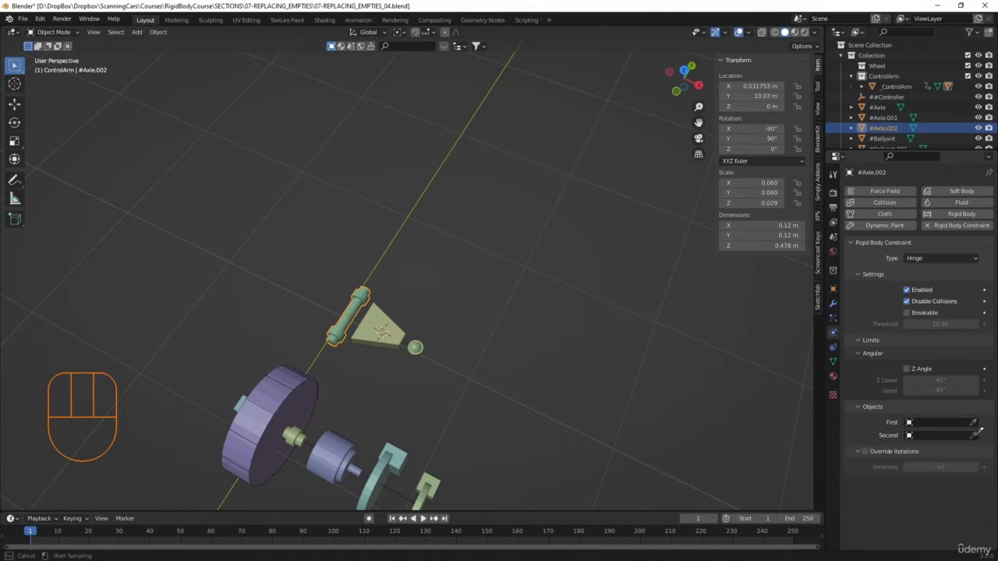
pyautogui.click(378, 312)
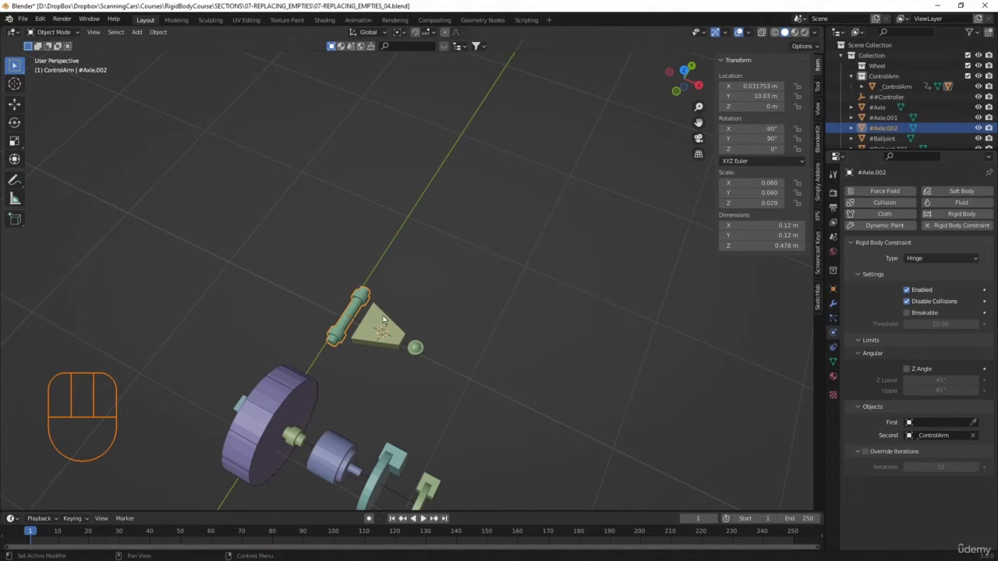
# - Set _ControlArm as the first object of the generic spring constraint on the duplicated ball joint
pyautogui.click(414, 349)
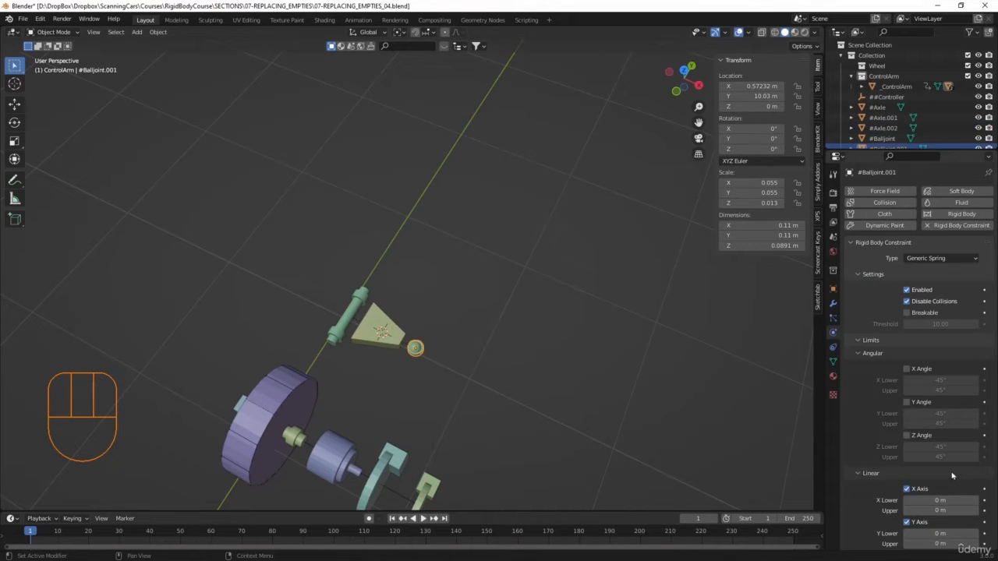
pyautogui.scroll(-5, 967, 468)
pyautogui.click(973, 444)
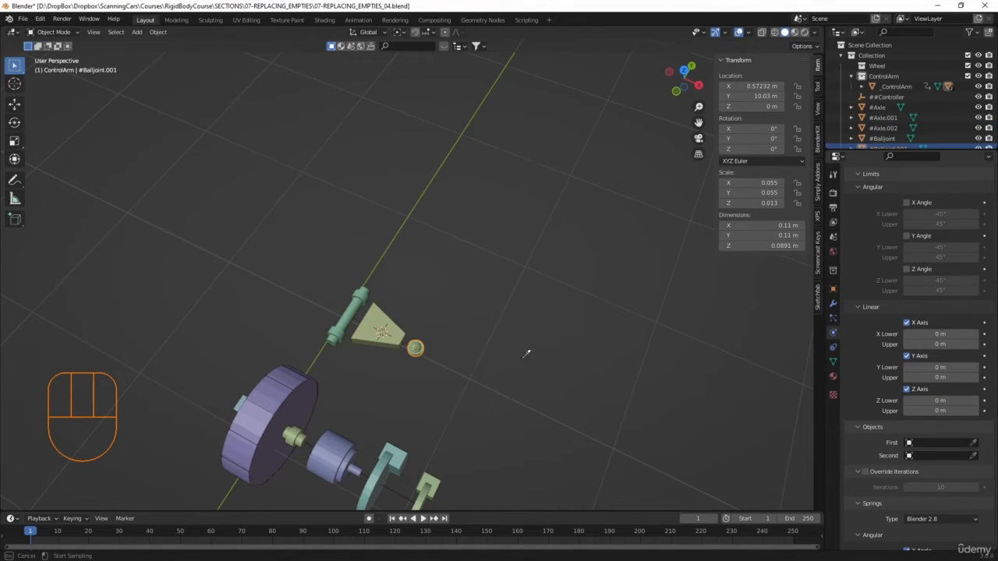
pyautogui.click(393, 316)
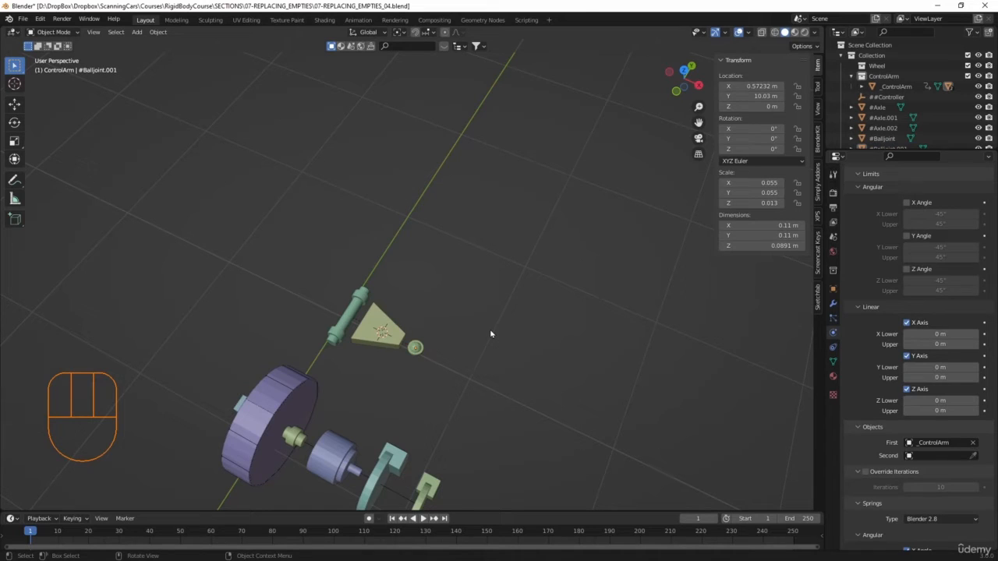
# - Snap the 3D cursor to the centre of the _Wheel object
pyautogui.scroll(-2, 491, 334)
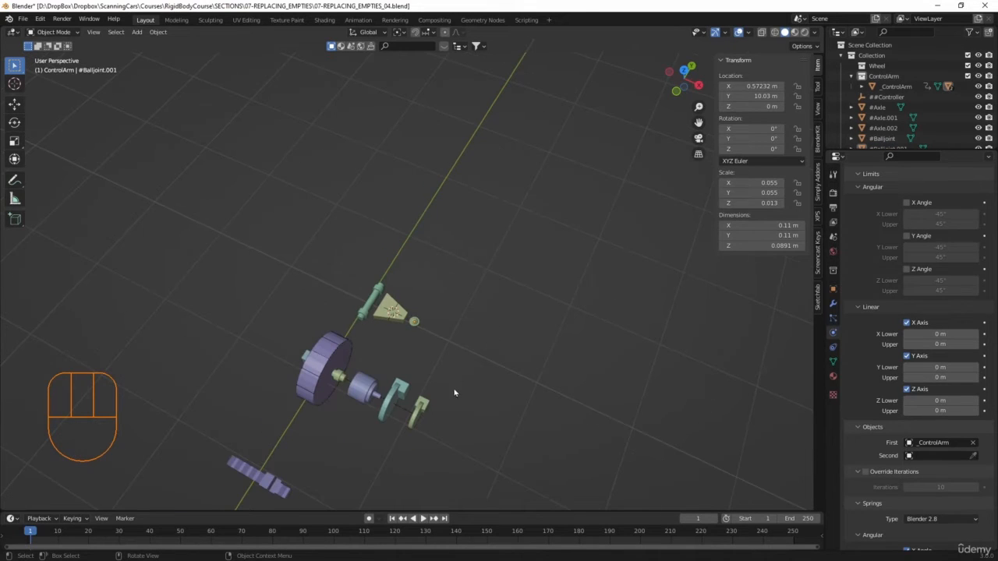
pyautogui.moveTo(470, 406); pyautogui.dragTo(472, 379, button='middle')
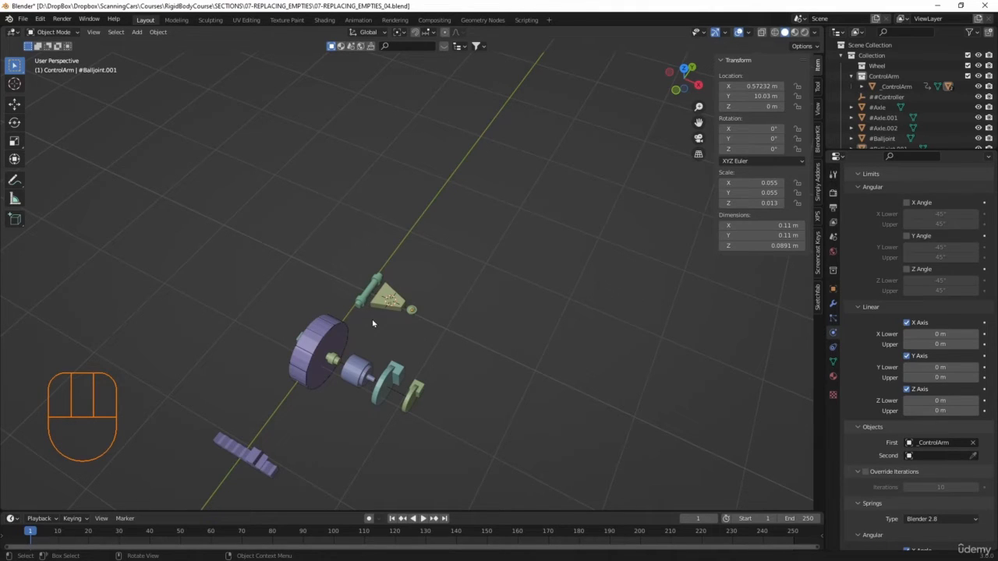
pyautogui.click(336, 346)
pyautogui.hotkey('shift', 's')
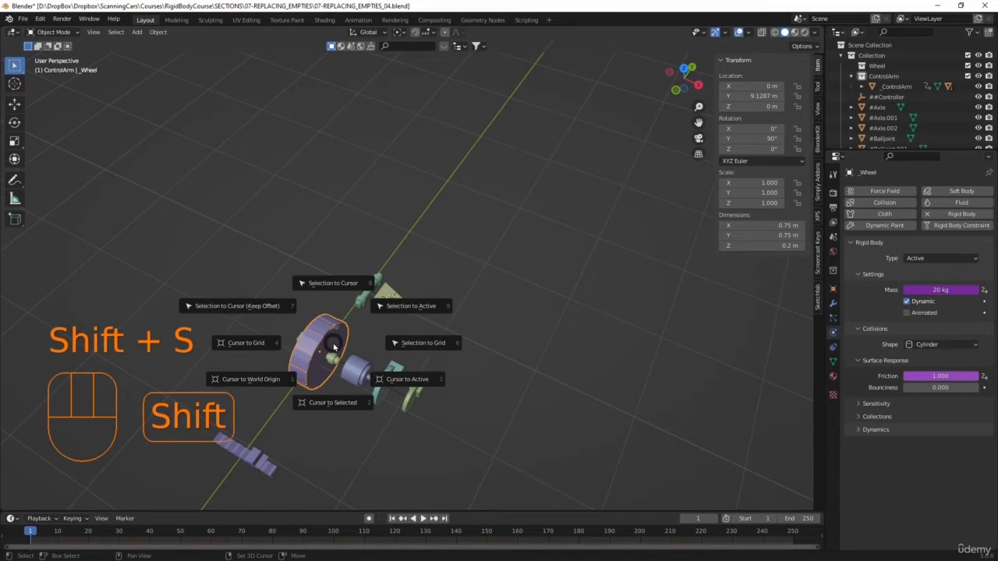
pyautogui.click(330, 408)
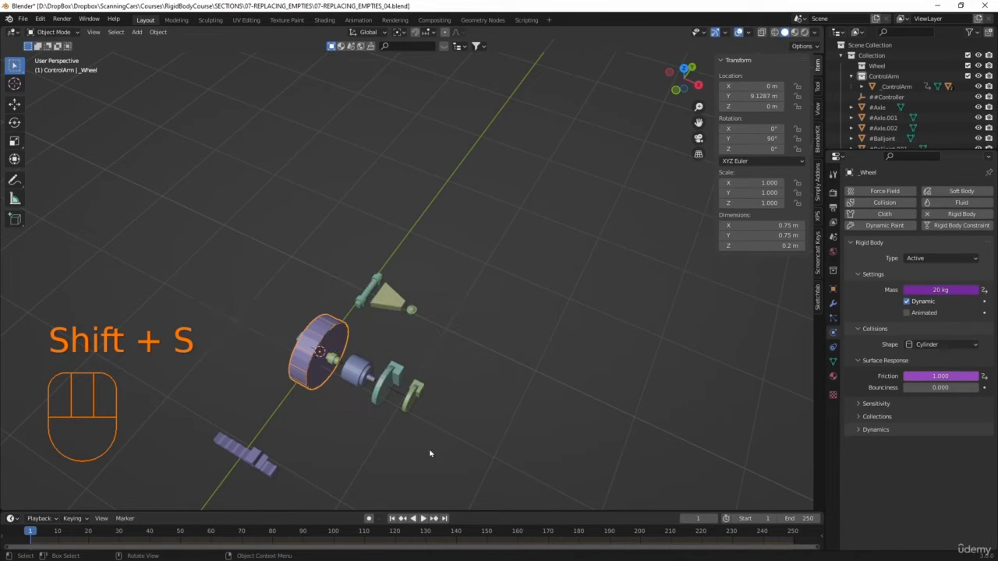
# - Add a cube mesh at the 3D cursor and scale it down to about 0.2 m
pyautogui.hotkey('shift', 'a')
pyautogui.moveTo(407, 349)
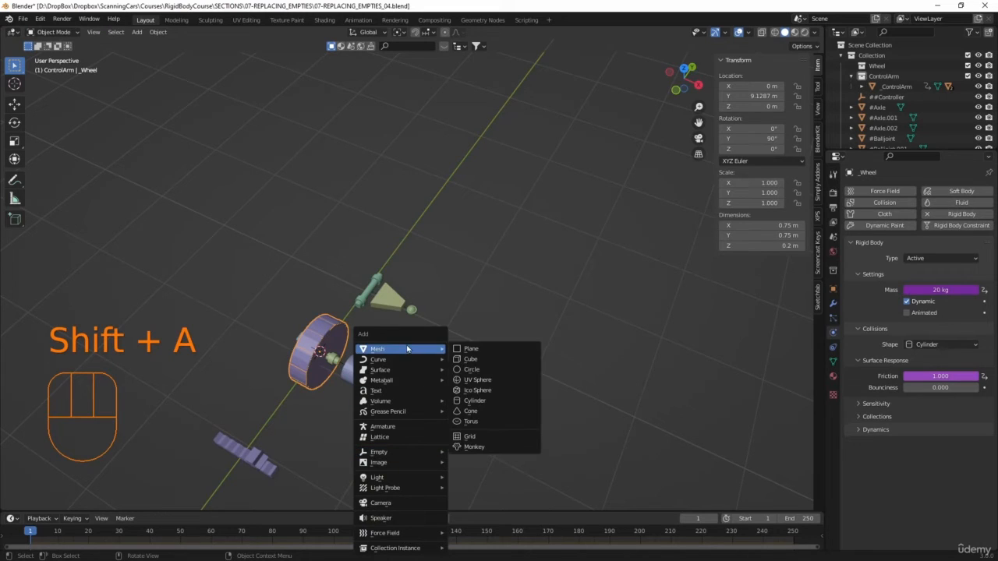
pyautogui.click(470, 358)
pyautogui.press('s')
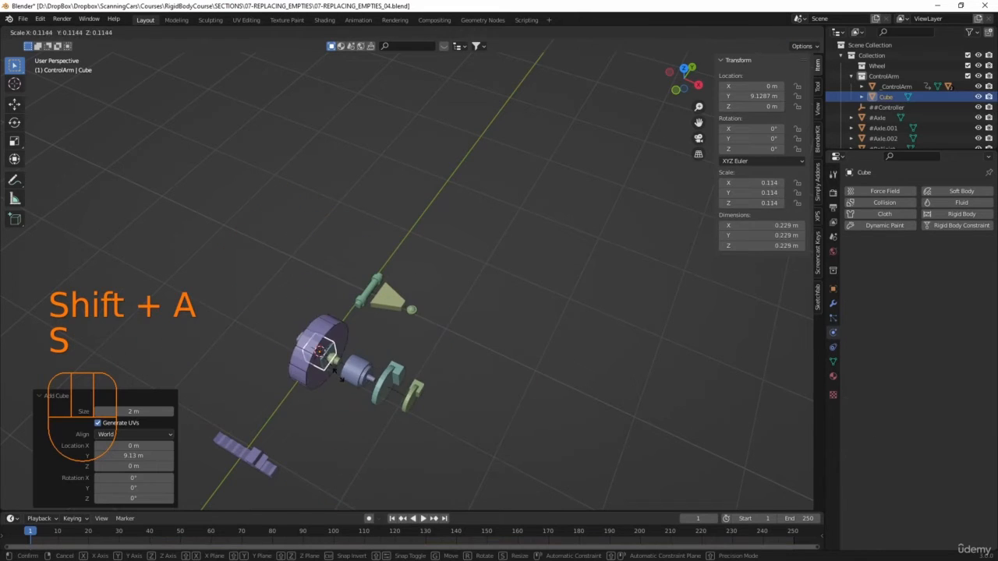
pyautogui.click(333, 375)
# - Move the new cube about 1.8 m along the Y axis and shrink it to about 0.143 m
pyautogui.press('g')
pyautogui.press('y')
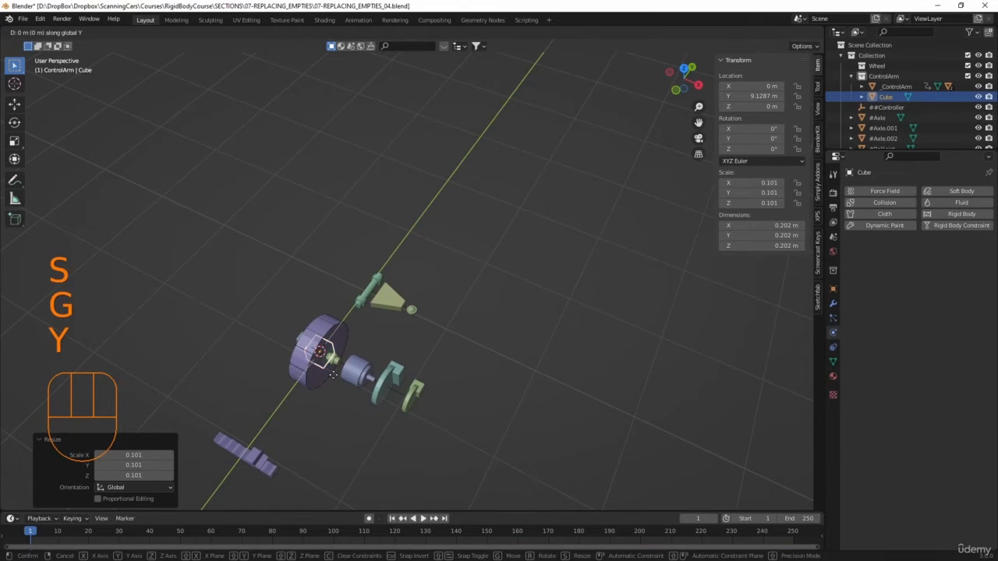
pyautogui.click(446, 279)
pyautogui.press('s')
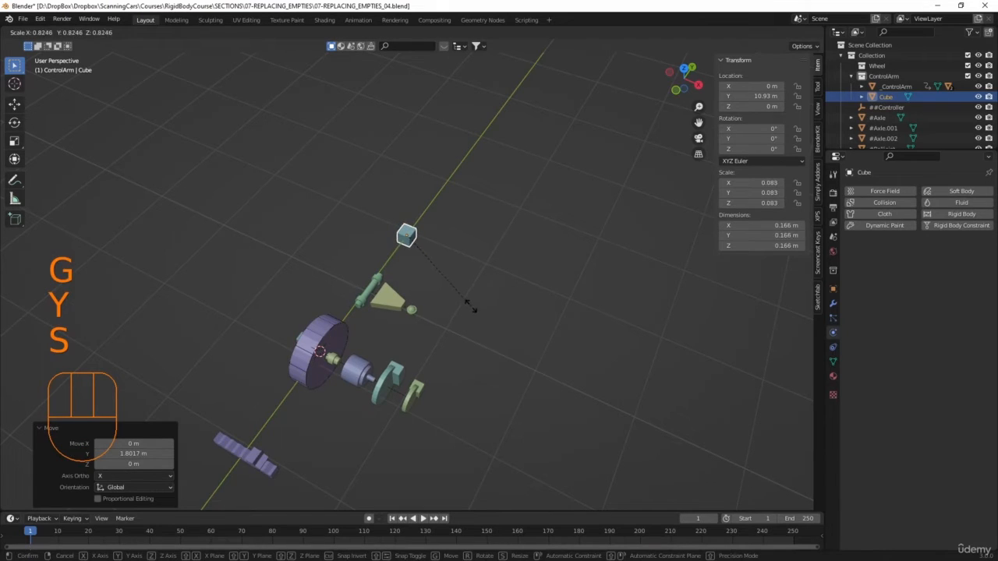
pyautogui.click(462, 302)
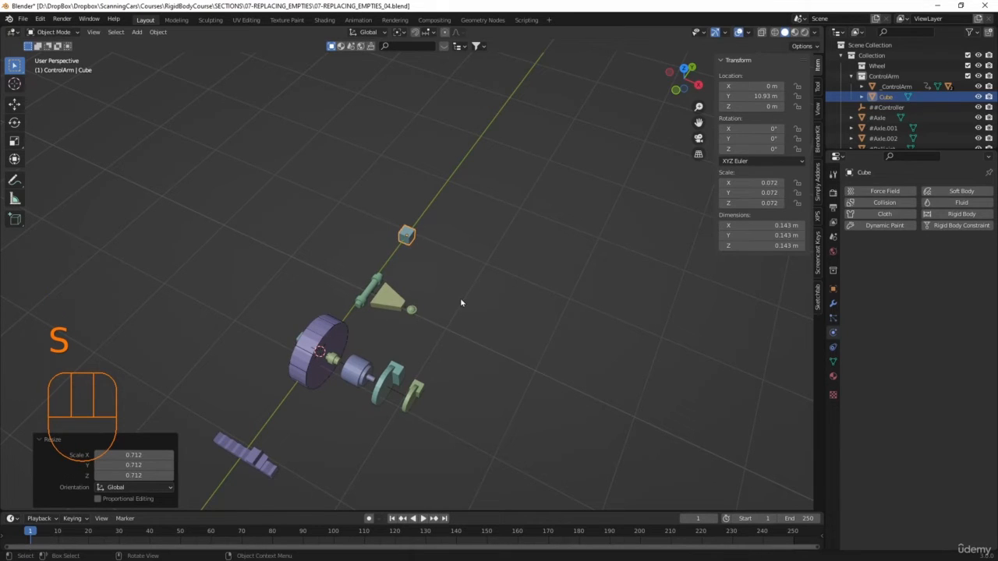
pyautogui.rightClick(886, 67)
pyautogui.click(865, 68)
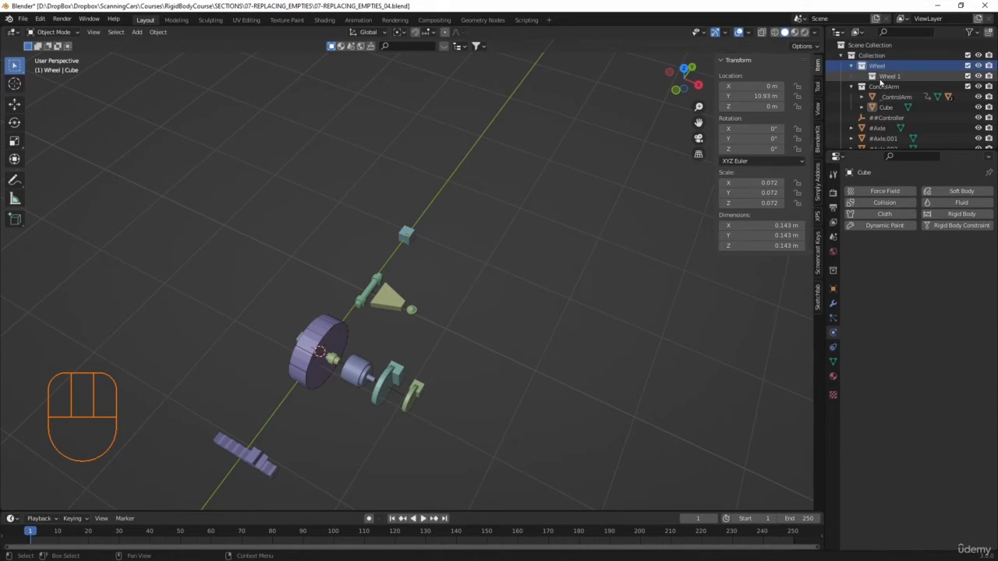
pyautogui.rightClick(881, 82)
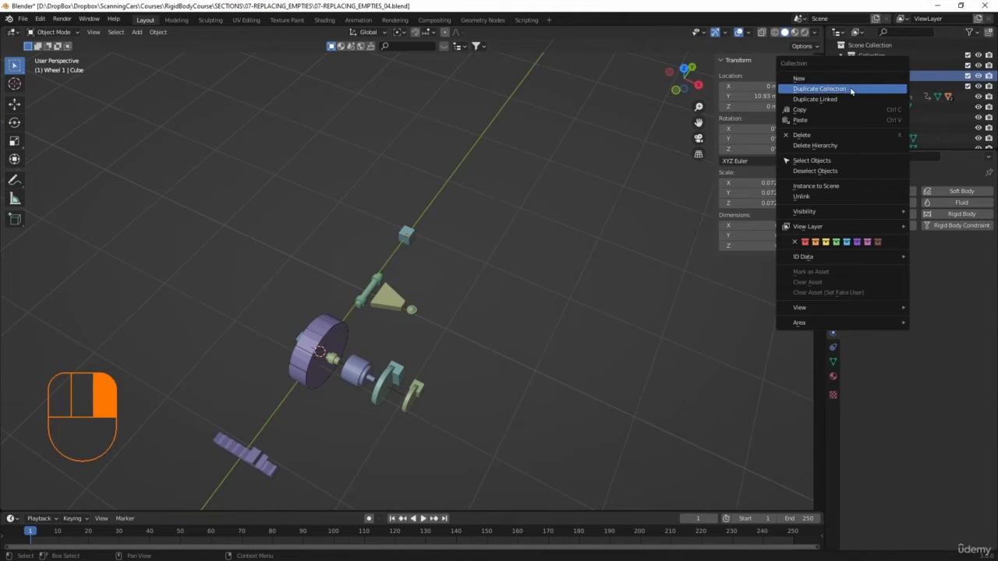
pyautogui.click(953, 403)
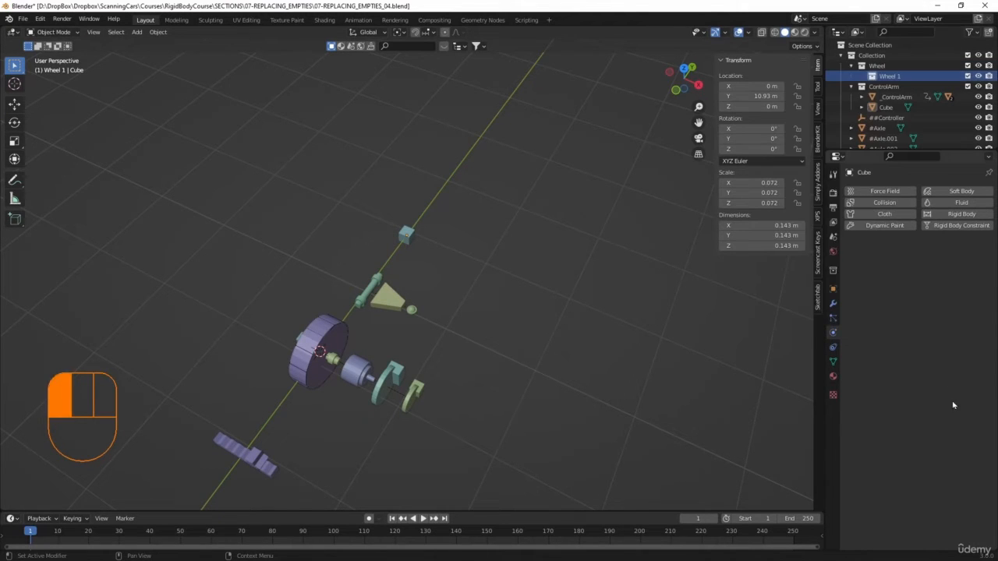
pyautogui.rightClick(887, 80)
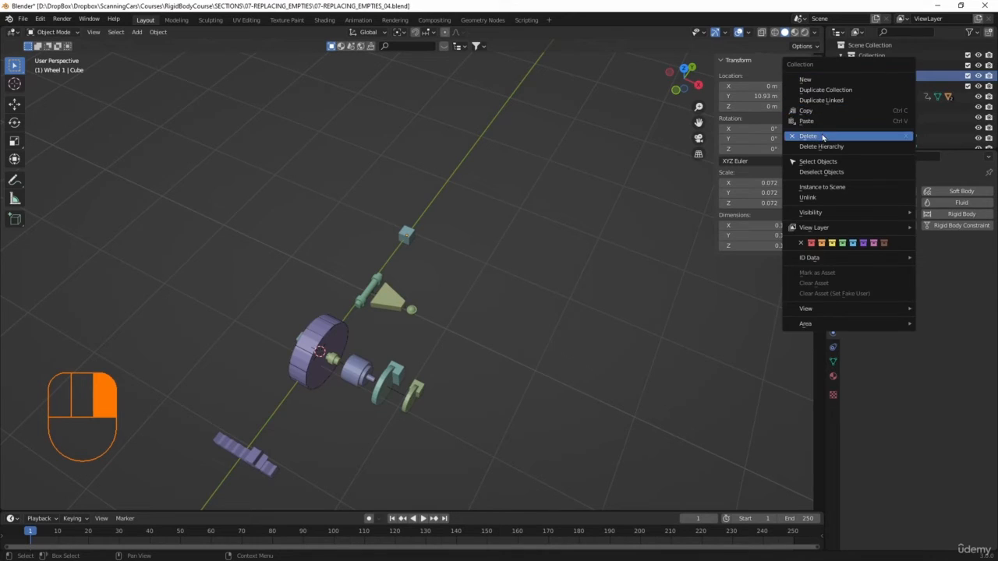
pyautogui.click(822, 136)
# - Create a new collection inside the main Collection and name it Shock
pyautogui.rightClick(859, 56)
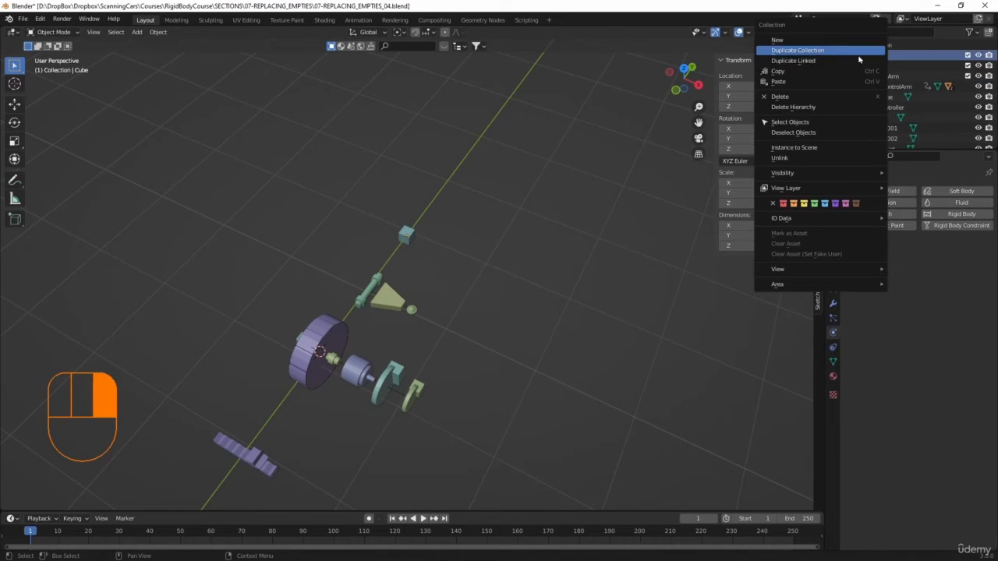
pyautogui.click(799, 40)
pyautogui.doubleClick(886, 104)
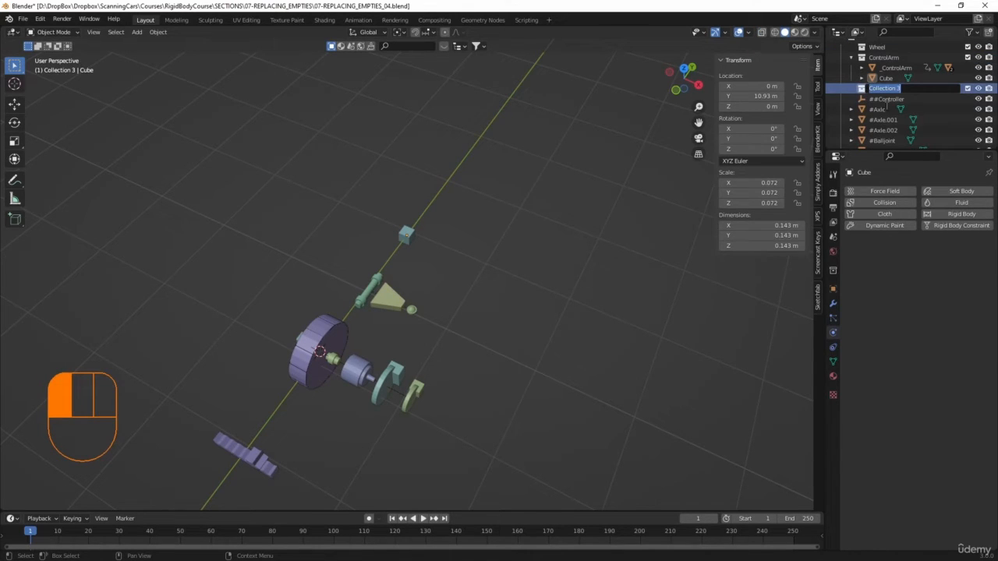
pyautogui.write('Shock')
pyautogui.press('Return')
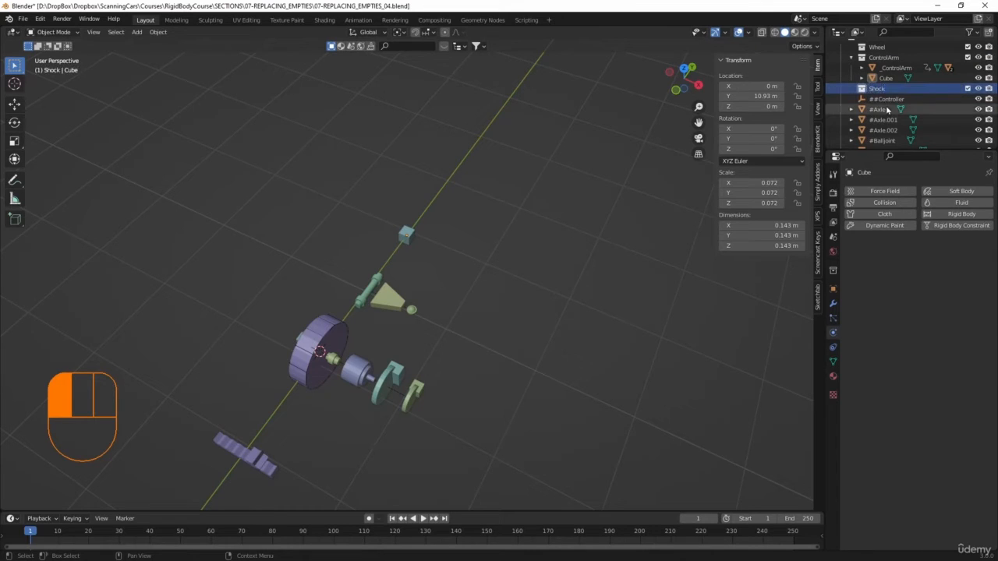
# - Rename the small cube object as _LowerSpring
pyautogui.click(407, 235)
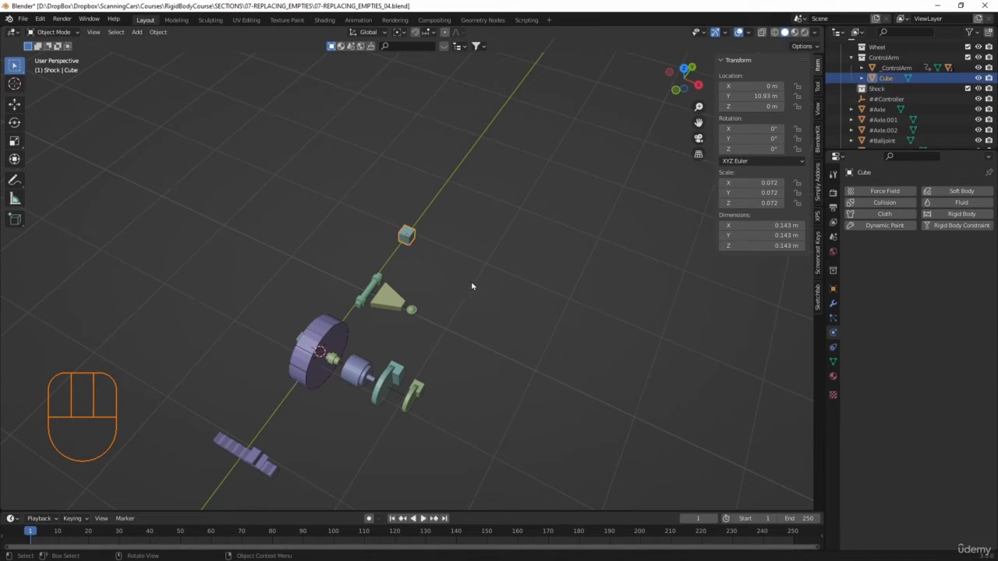
pyautogui.click(833, 289)
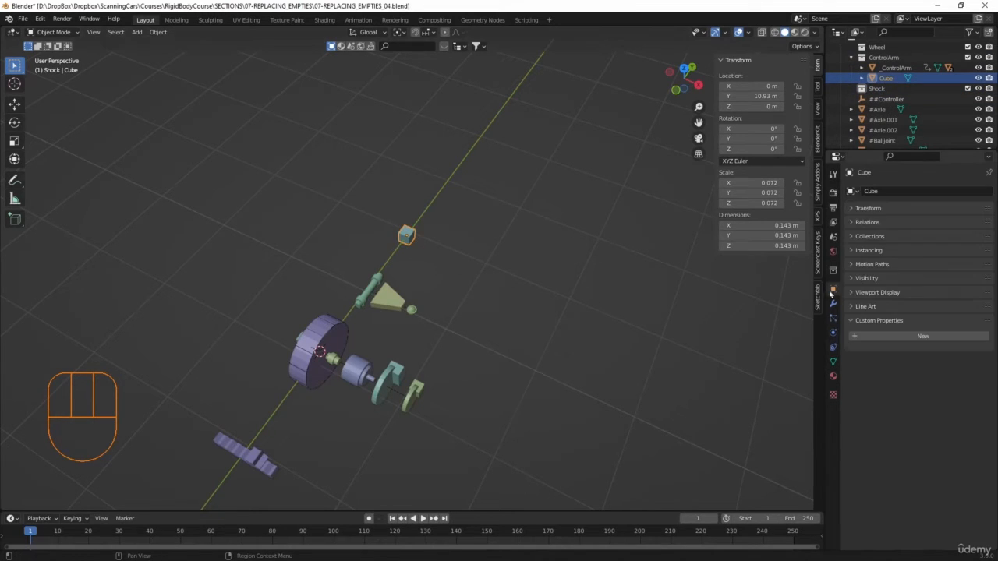
pyautogui.click(896, 191)
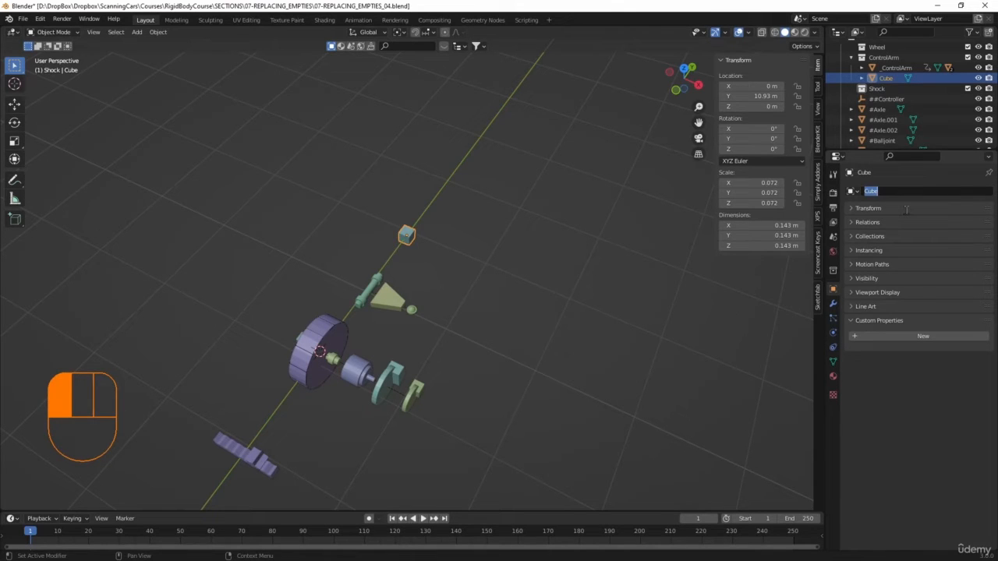
pyautogui.press('shift')
pyautogui.press('BackSpace')
pyautogui.write('_LowerSpring')
pyautogui.click(928, 395)
# - Make _LowerSpring an active rigid body and give its mass the driver copied from _ControlArm
pyautogui.click(833, 332)
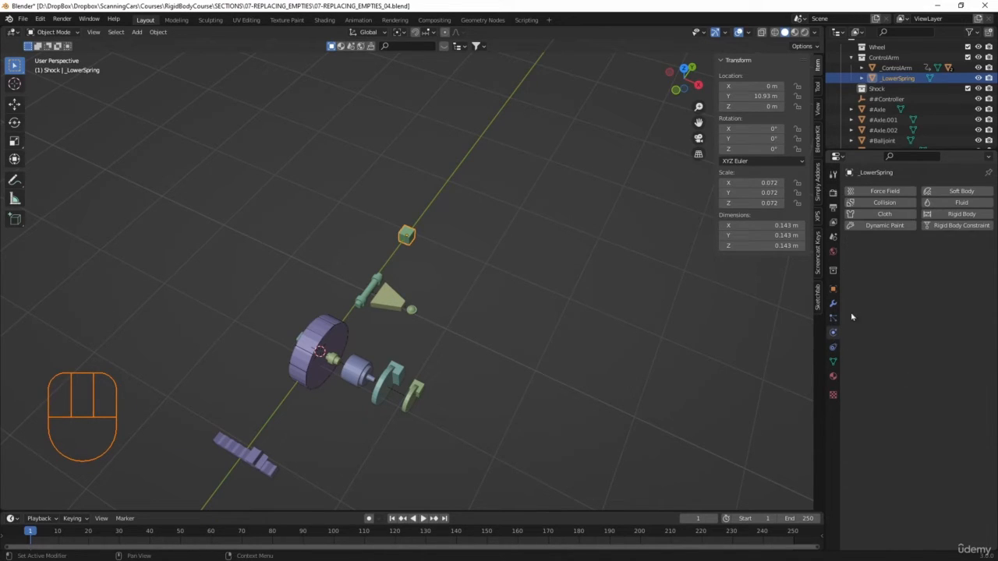
pyautogui.click(955, 215)
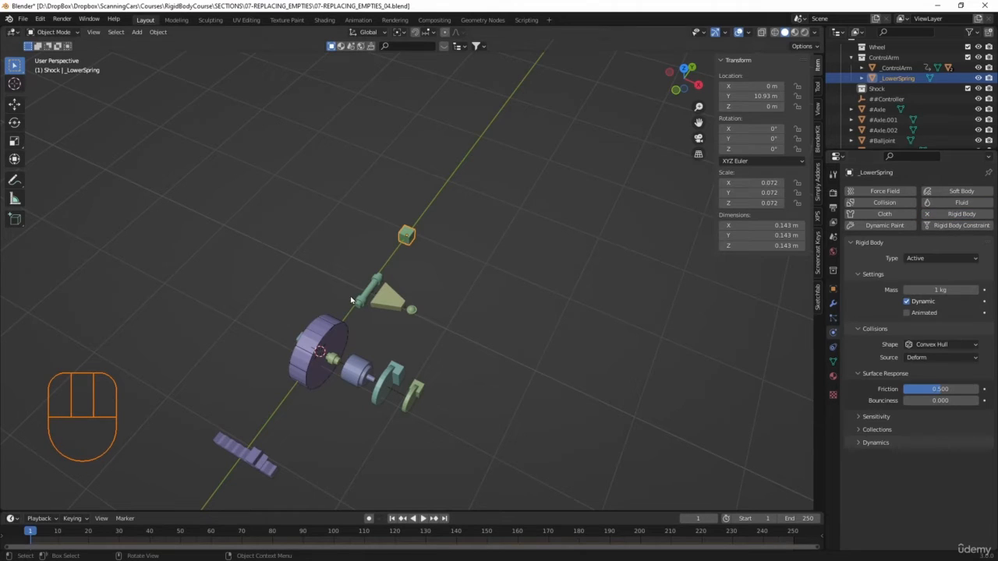
pyautogui.click(397, 304)
pyautogui.moveTo(934, 301); pyautogui.dragTo(873, 315, button='right')
pyautogui.click(407, 236)
pyautogui.click(684, 434)
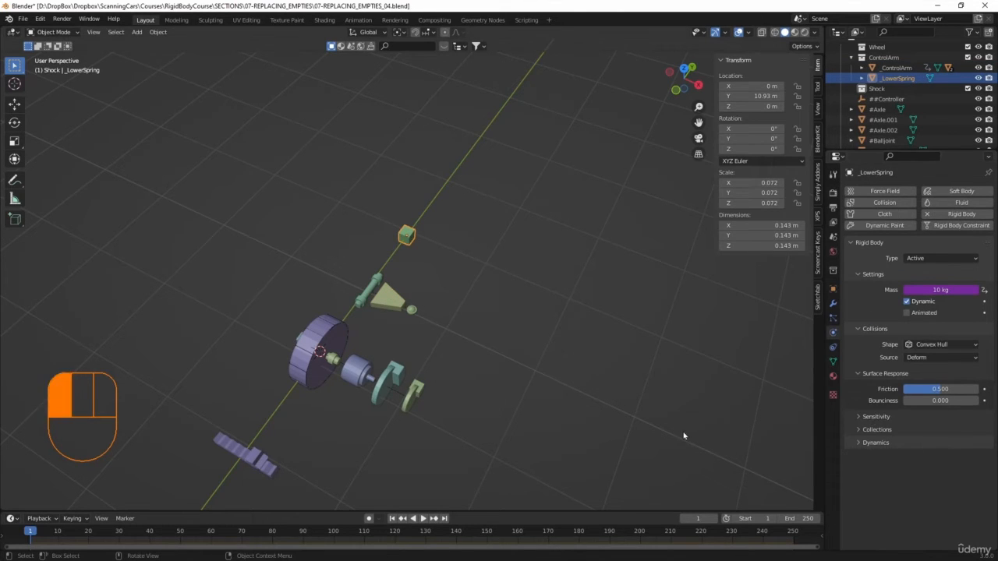
# - Duplicate the _LowerSpring cube and move the copy about 0.9 m up along the Z axis
pyautogui.keyDown('shift'); pyautogui.moveTo(463, 412); pyautogui.dragTo(519, 370, button='middle'); pyautogui.keyUp('shift')
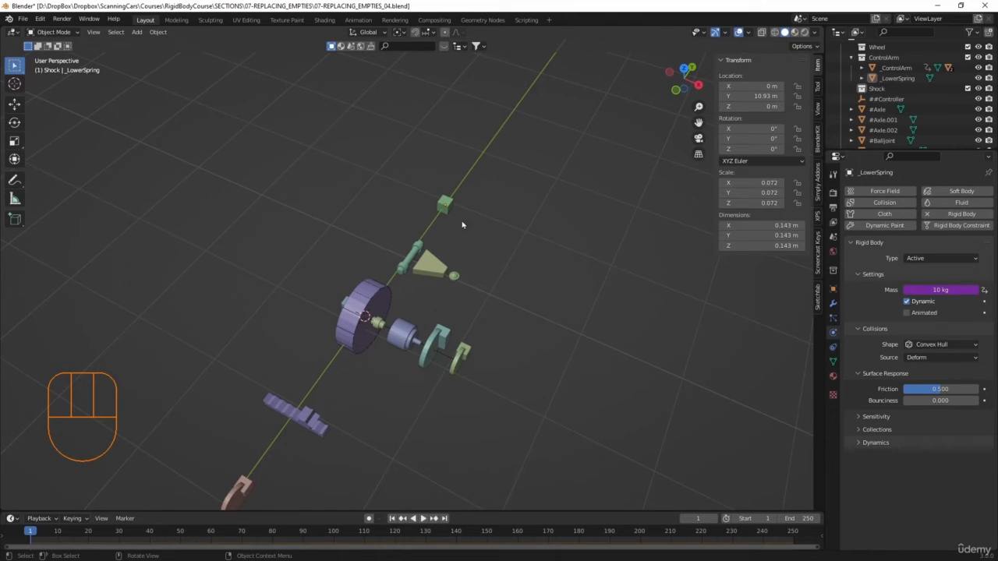
pyautogui.click(445, 205)
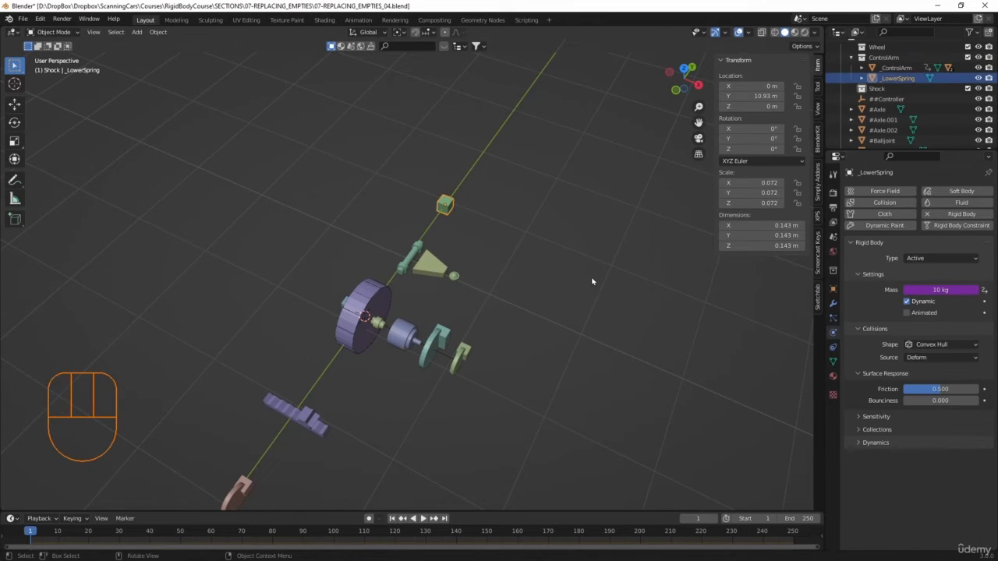
pyautogui.hotkey('shift', 'd')
pyautogui.press('z')
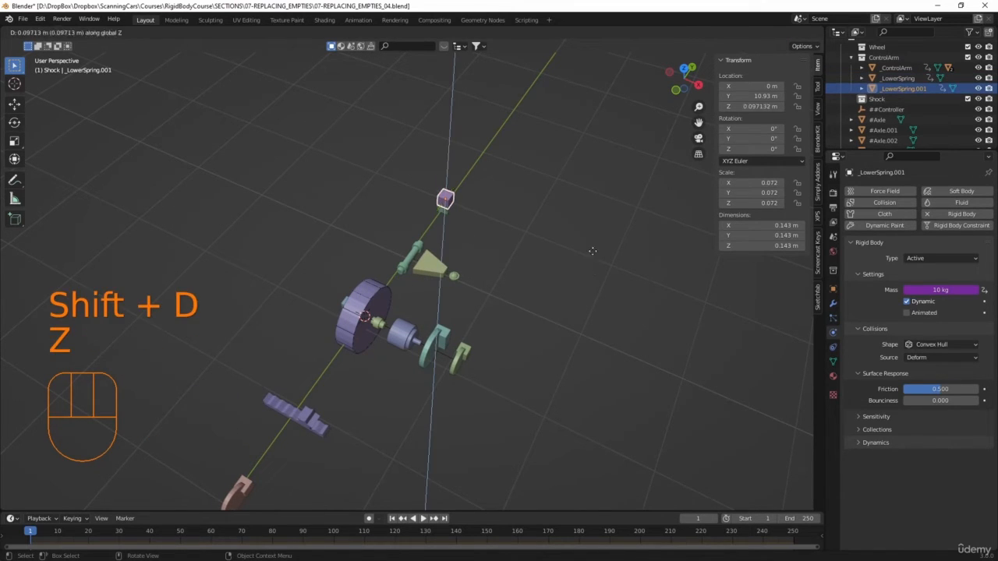
pyautogui.click(596, 197)
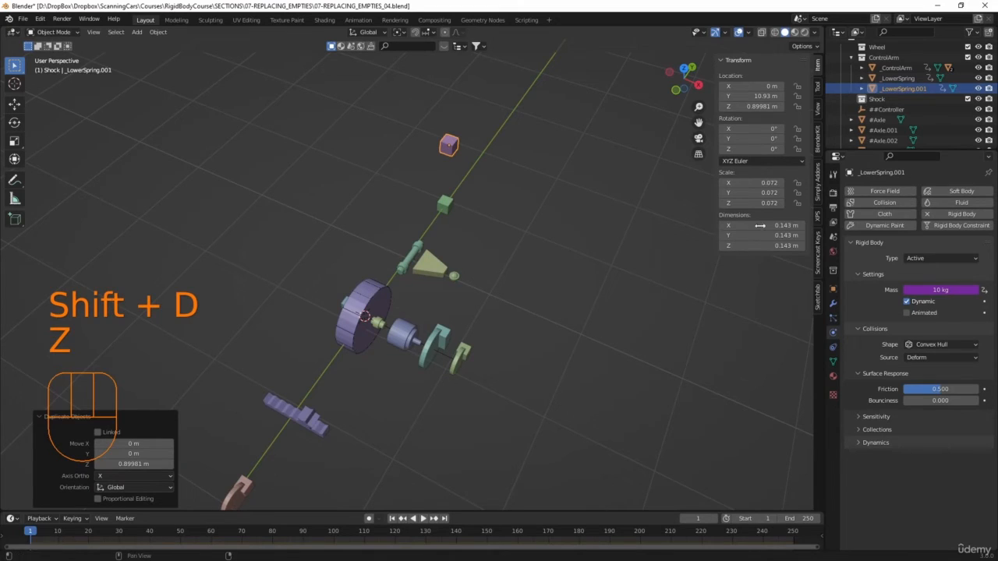
# - Rename the duplicated upper cube as _UpperShock
pyautogui.click(833, 290)
pyautogui.click(889, 191)
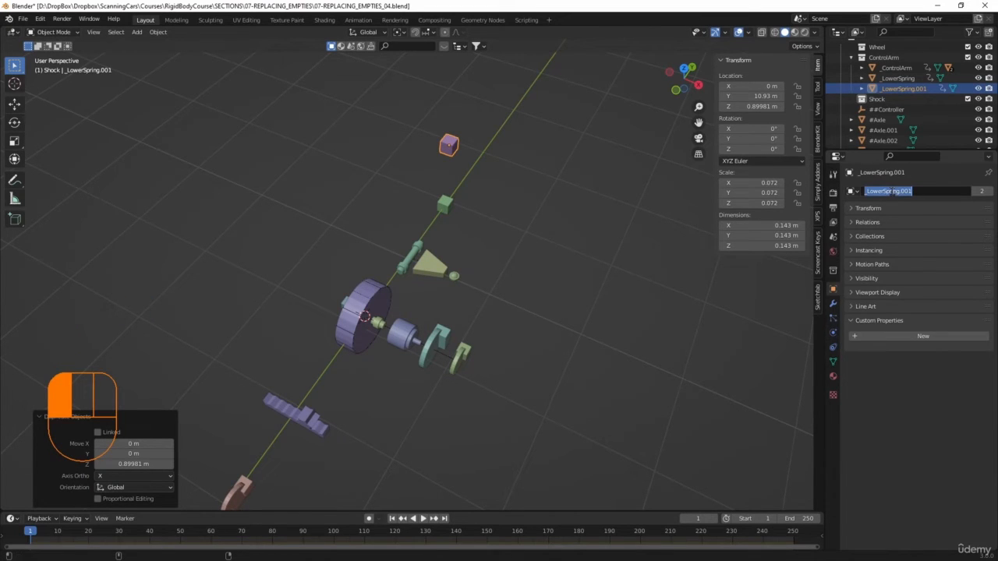
pyautogui.press('BackSpace')
pyautogui.write('_UpperShock')
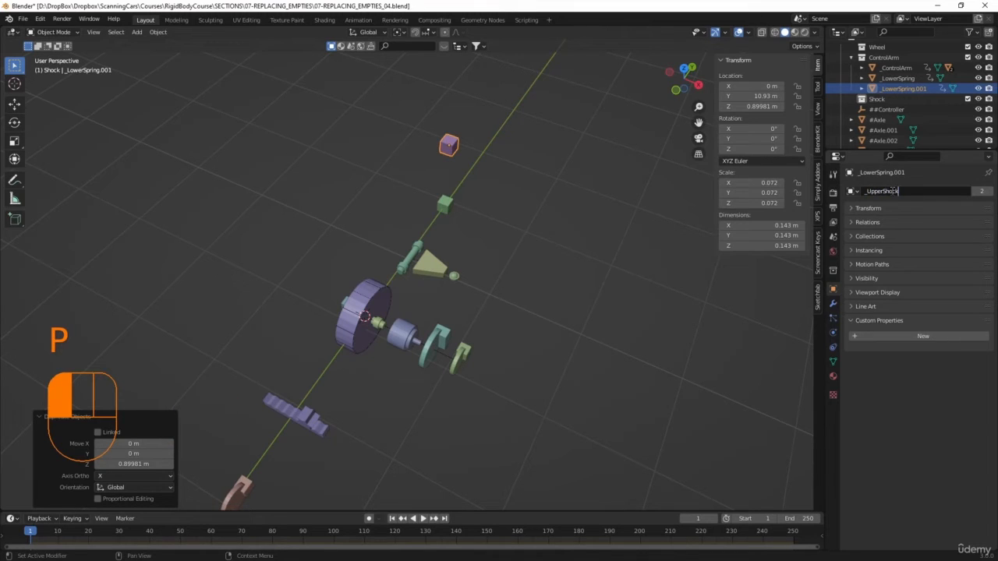
pyautogui.press('Return')
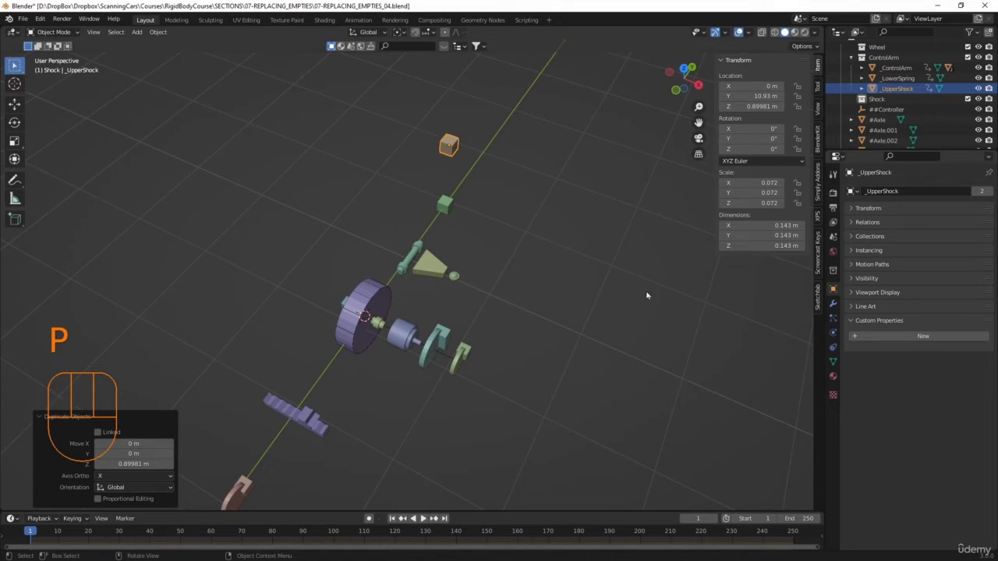
# - Duplicate the ball joint, #Slider, #LinearSpring and #LinearMotor together and place the copies beside the row, about 1.76 m along X and 0.89 m along Y
pyautogui.click(590, 344)
pyautogui.scroll(-2, 567, 354)
pyautogui.keyDown('shift'); pyautogui.moveTo(532, 370); pyautogui.dragTo(592, 297, button='middle'); pyautogui.keyUp('shift')
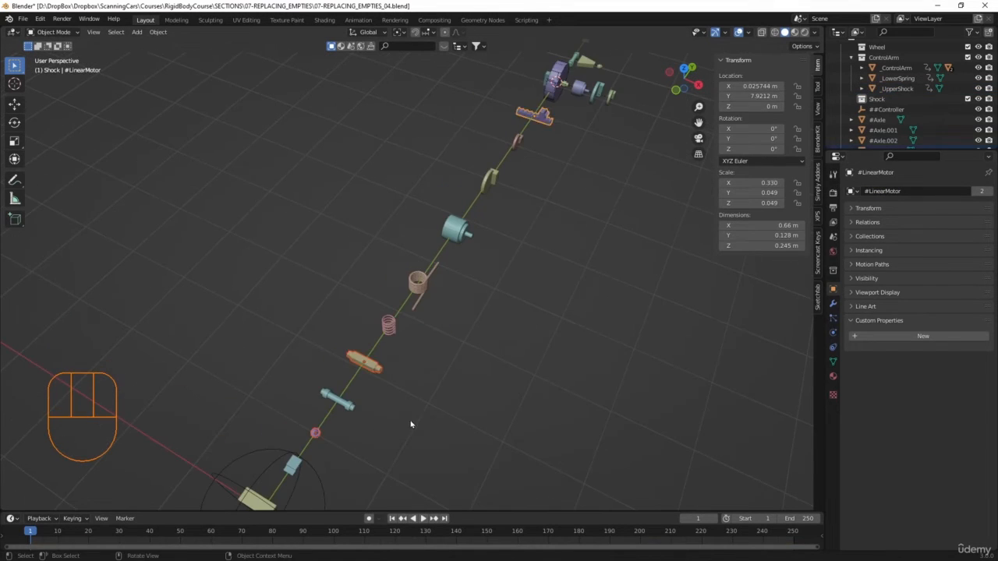
pyautogui.click(411, 424)
pyautogui.click(316, 434)
pyautogui.click(388, 335)
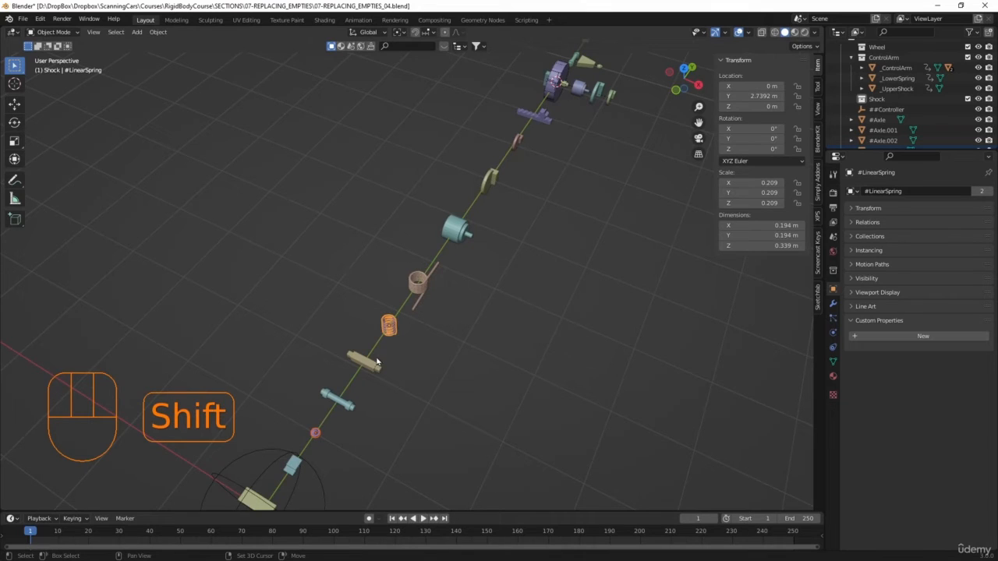
pyautogui.keyDown('shift'); pyautogui.click(372, 365); pyautogui.keyUp('shift')
pyautogui.keyDown('shift'); pyautogui.click(540, 116); pyautogui.keyUp('shift')
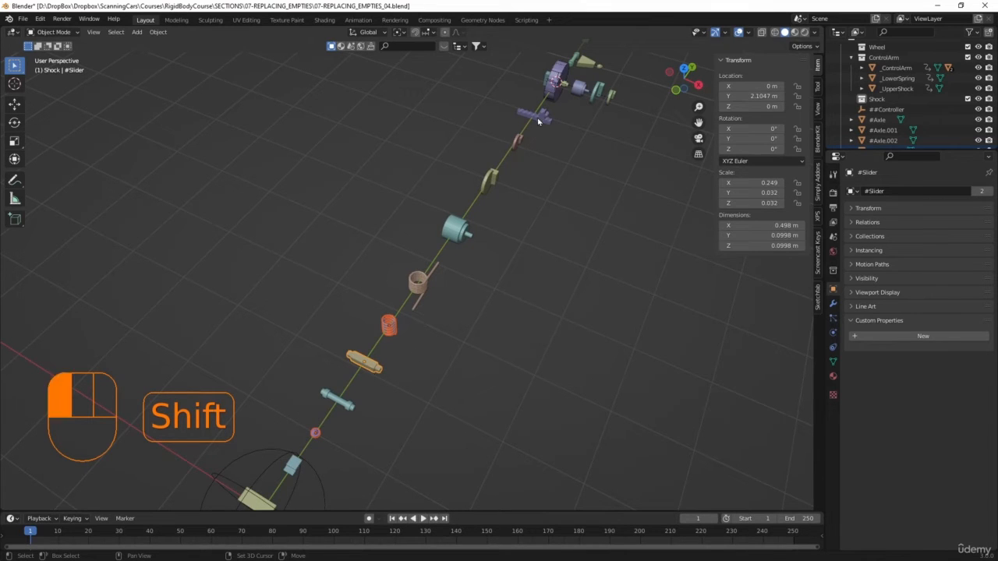
pyautogui.scroll(-5, 589, 222)
pyautogui.press('shift')
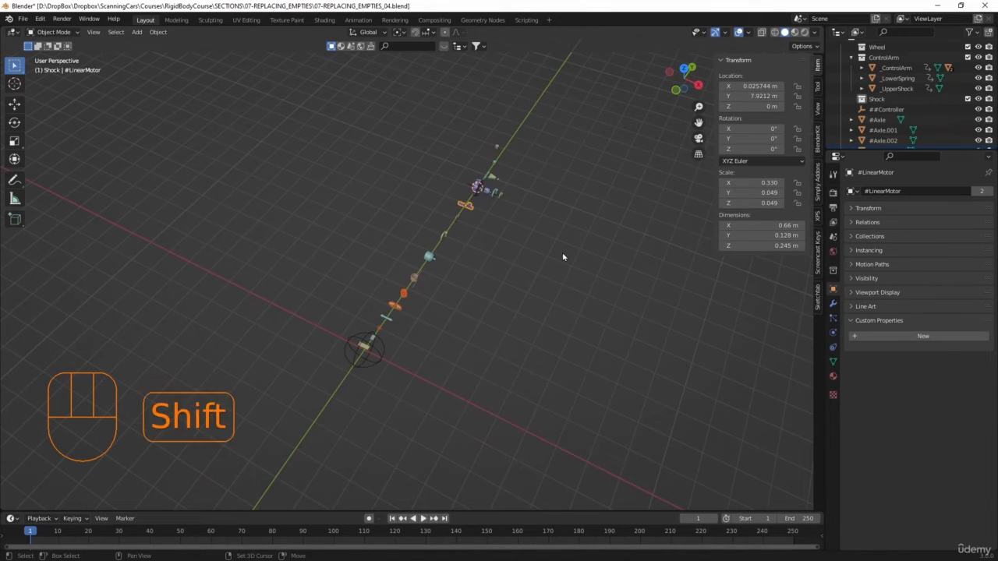
pyautogui.hotkey('shift', 'd')
pyautogui.click(615, 260)
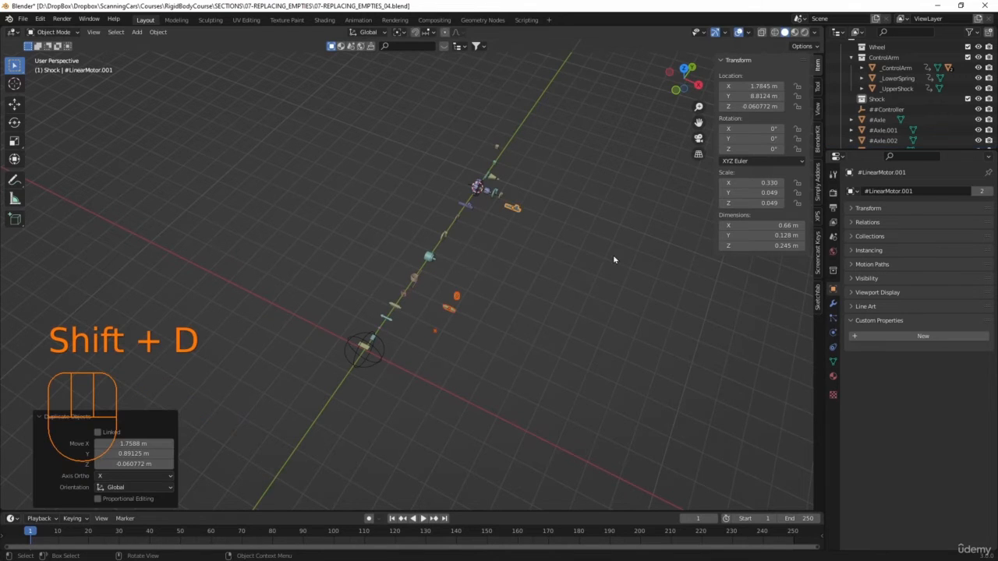
# - Rename the _UpperShock object as _UpperSpring to match _LowerSpring
pyautogui.click(497, 147)
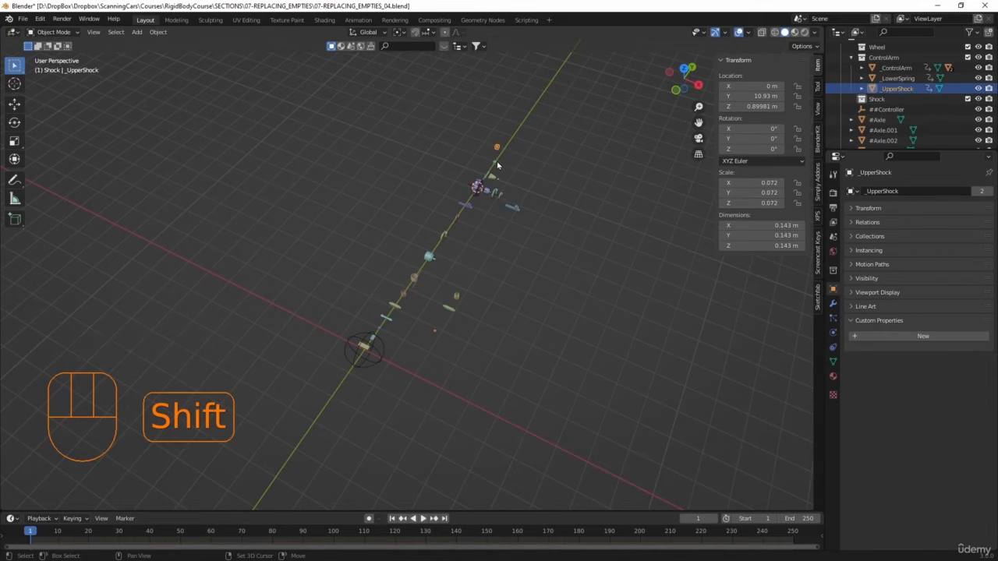
pyautogui.keyDown('shift'); pyautogui.click(494, 159); pyautogui.keyUp('shift')
pyautogui.keyDown('shift'); pyautogui.moveTo(499, 160); pyautogui.dragTo(391, 267, button='middle'); pyautogui.keyUp('shift')
pyautogui.scroll(5, 530, 209)
pyautogui.scroll(2, 392, 268)
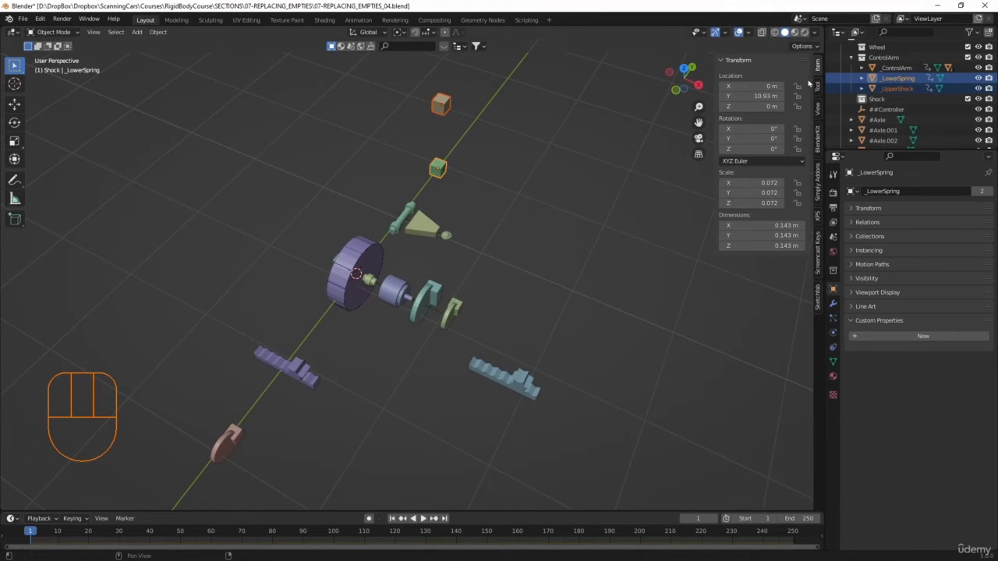
pyautogui.click(902, 79)
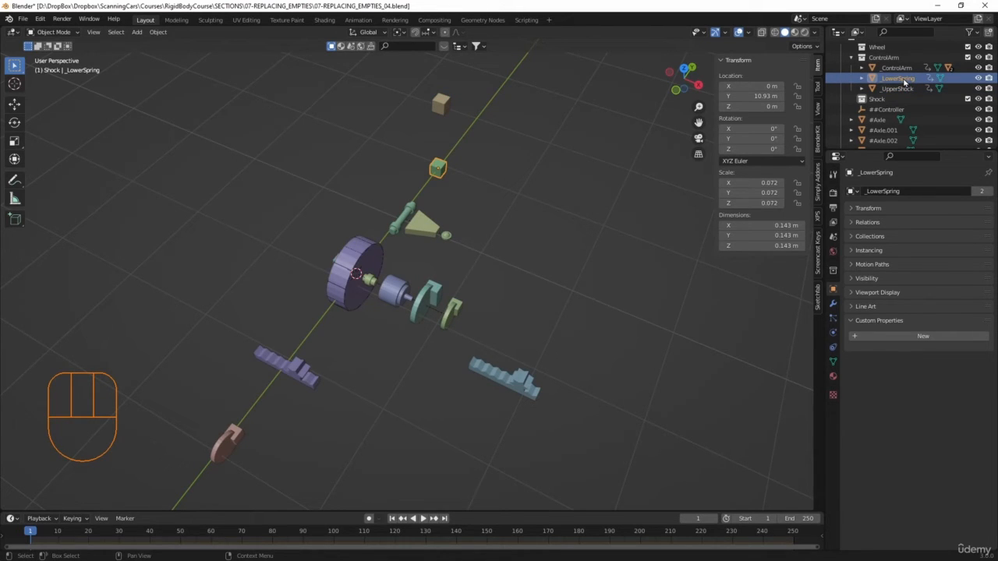
pyautogui.doubleClick(898, 88)
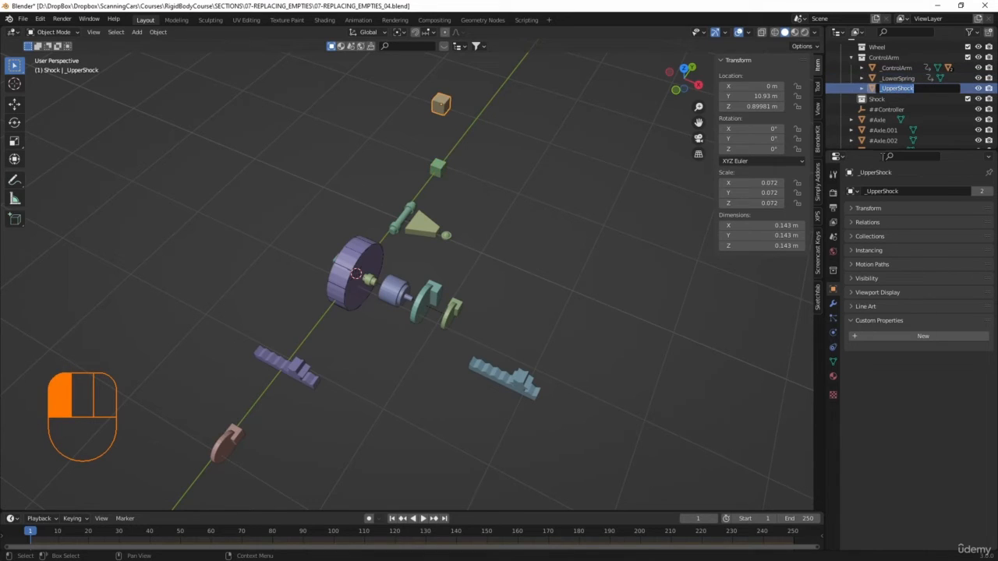
pyautogui.moveTo(882, 88); pyautogui.dragTo(920, 85)
pyautogui.write('UpperSpring')
pyautogui.press('Return')
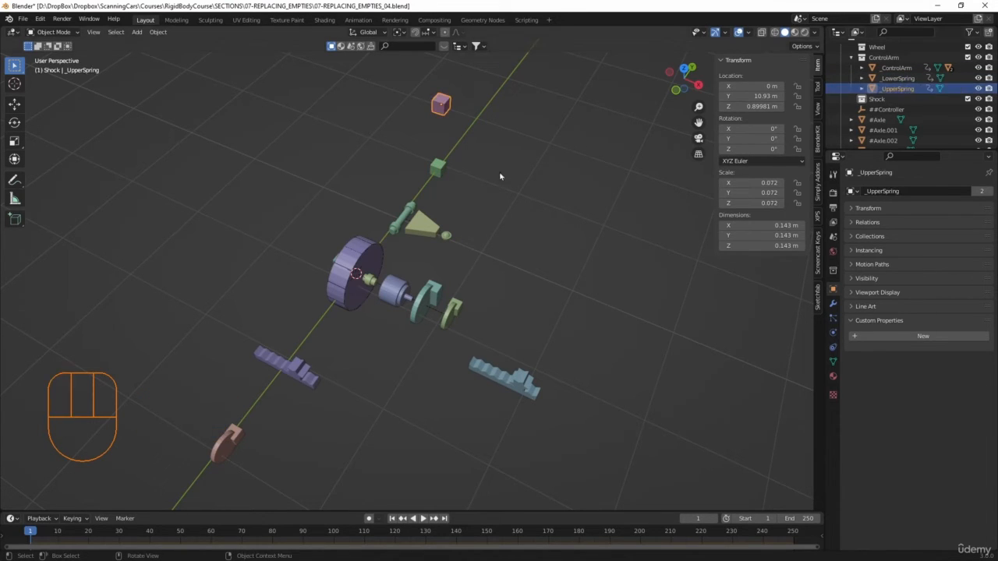
# - Snap the 3D cursor to the midpoint between the _LowerSpring and _UpperSpring cubes
pyautogui.press('shift')
pyautogui.keyDown('shift'); pyautogui.click(440, 167); pyautogui.keyUp('shift')
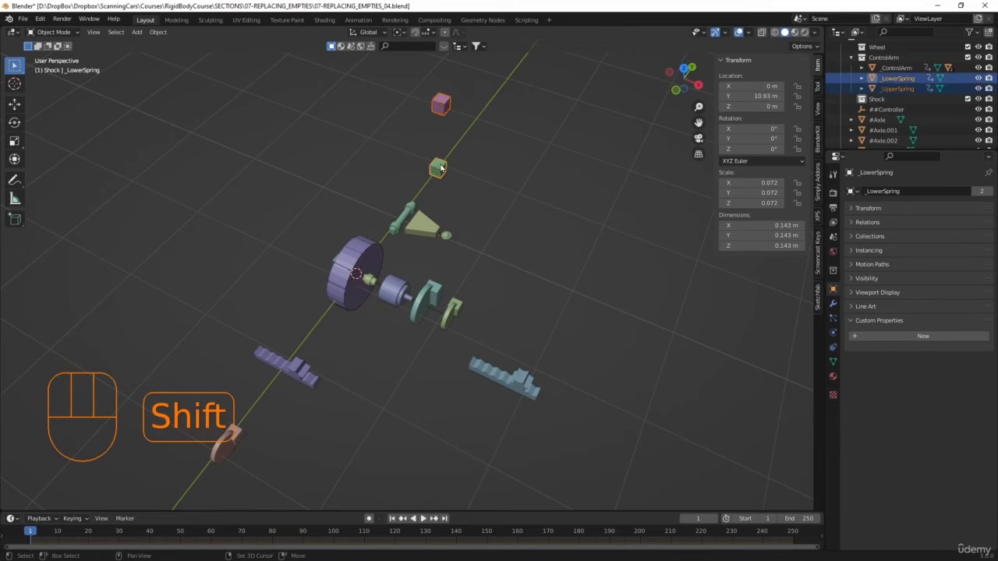
pyautogui.hotkey('shift', 's')
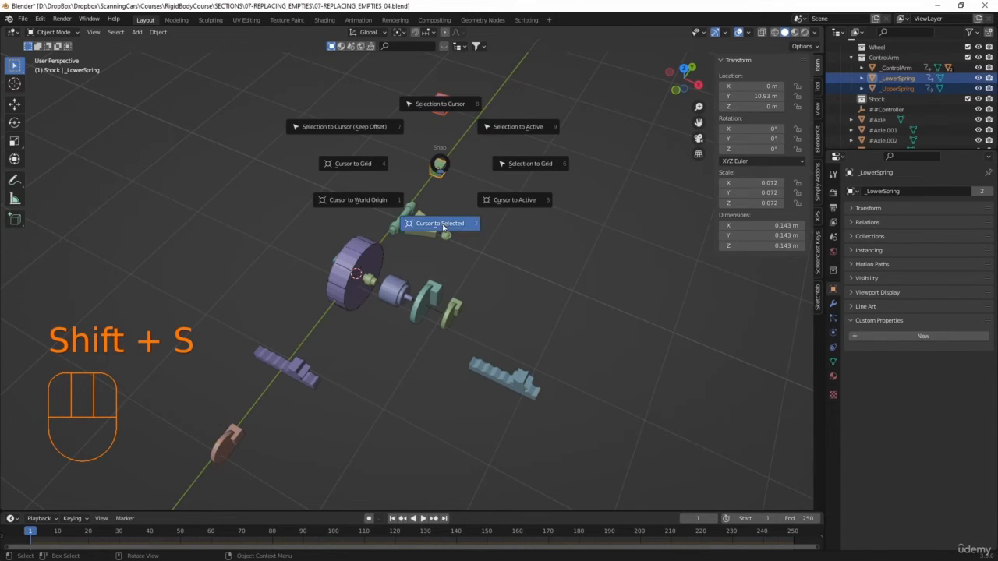
pyautogui.click(445, 224)
# - Select the duplicated linear motor, linear spring, slider and ball joint together and snap them to the 3D cursor
pyautogui.scroll(-5, 523, 278)
pyautogui.click(442, 310)
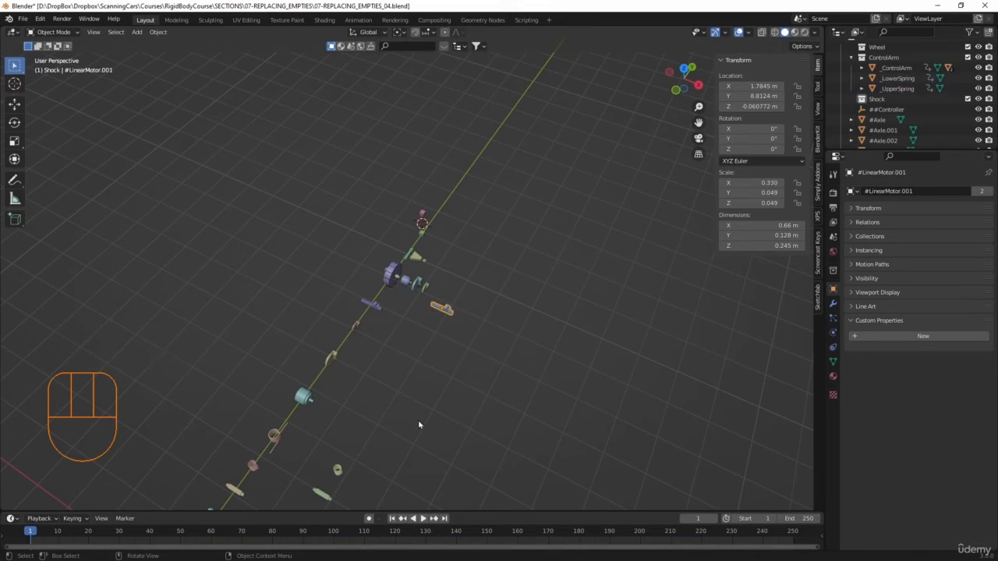
pyautogui.keyDown('shift'); pyautogui.moveTo(416, 423); pyautogui.dragTo(493, 336, button='middle'); pyautogui.keyUp('shift')
pyautogui.keyDown('shift'); pyautogui.moveTo(493, 336); pyautogui.dragTo(398, 447); pyautogui.keyUp('shift')
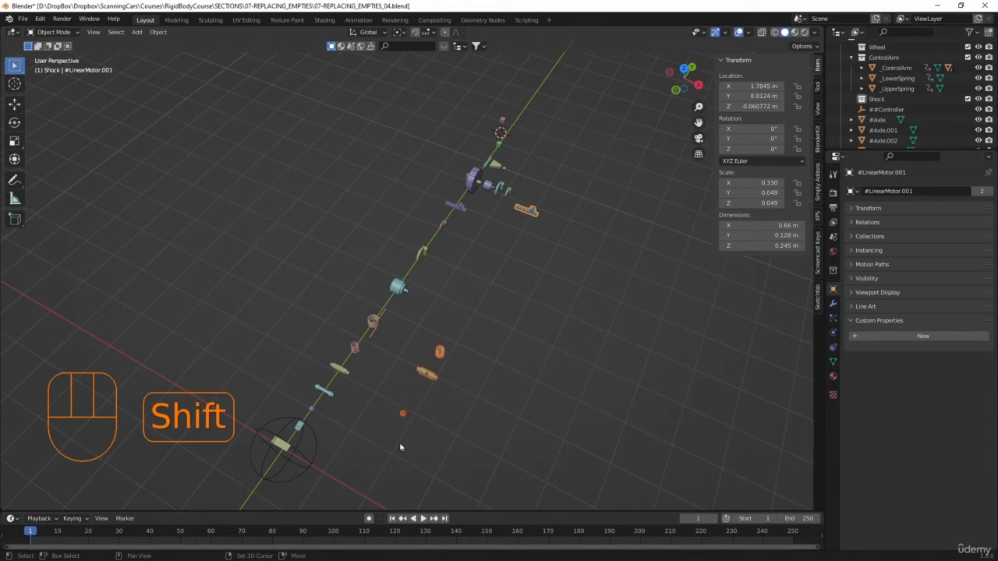
pyautogui.hotkey('shift', 's')
pyautogui.click(399, 383)
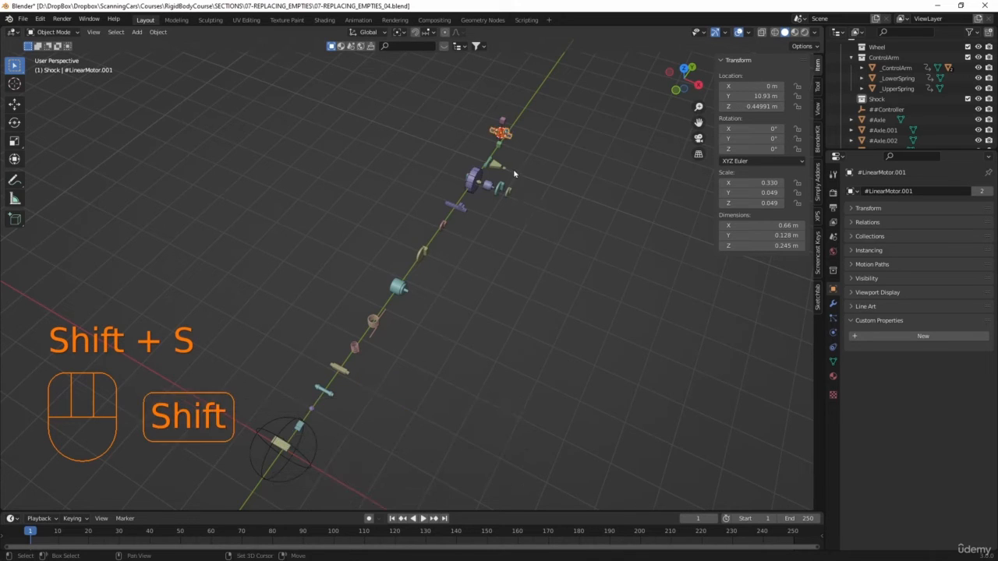
# - Rotate the duplicated slider between the spring cubes 90° about the Y axis so it stands upright
pyautogui.keyDown('shift'); pyautogui.moveTo(514, 174); pyautogui.dragTo(505, 207, button='middle'); pyautogui.keyUp('shift')
pyautogui.scroll(4, 511, 187)
pyautogui.keyDown('shift'); pyautogui.moveTo(514, 170); pyautogui.dragTo(459, 345, button='middle'); pyautogui.keyUp('shift')
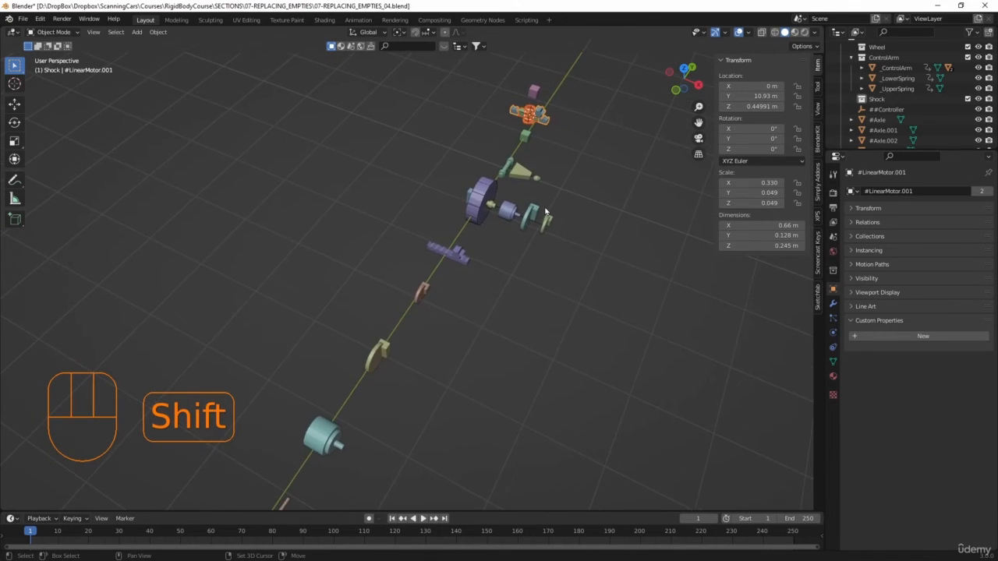
pyautogui.keyDown('shift'); pyautogui.moveTo(545, 210); pyautogui.dragTo(450, 331, button='middle'); pyautogui.keyUp('shift')
pyautogui.scroll(5, 512, 289)
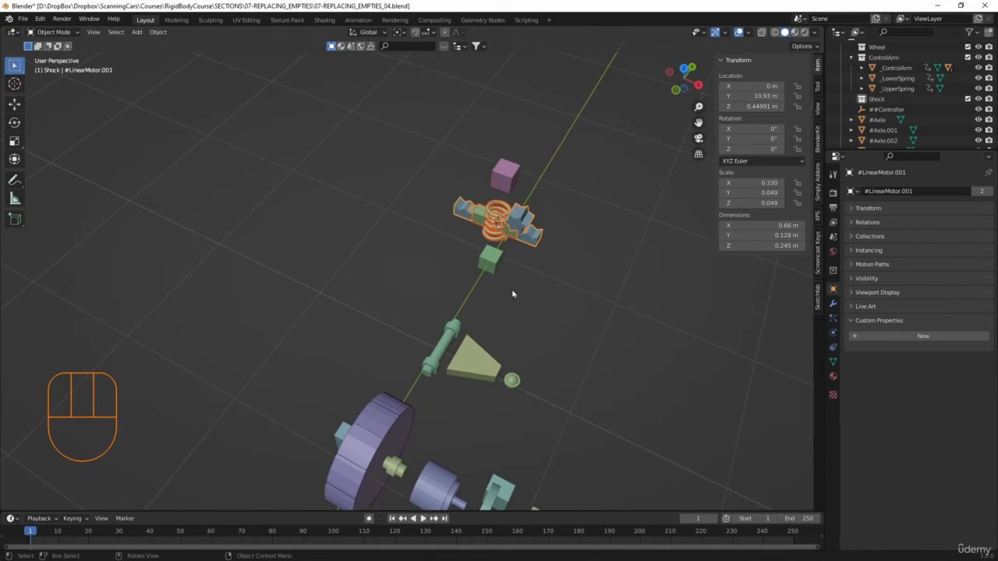
pyautogui.click(495, 219)
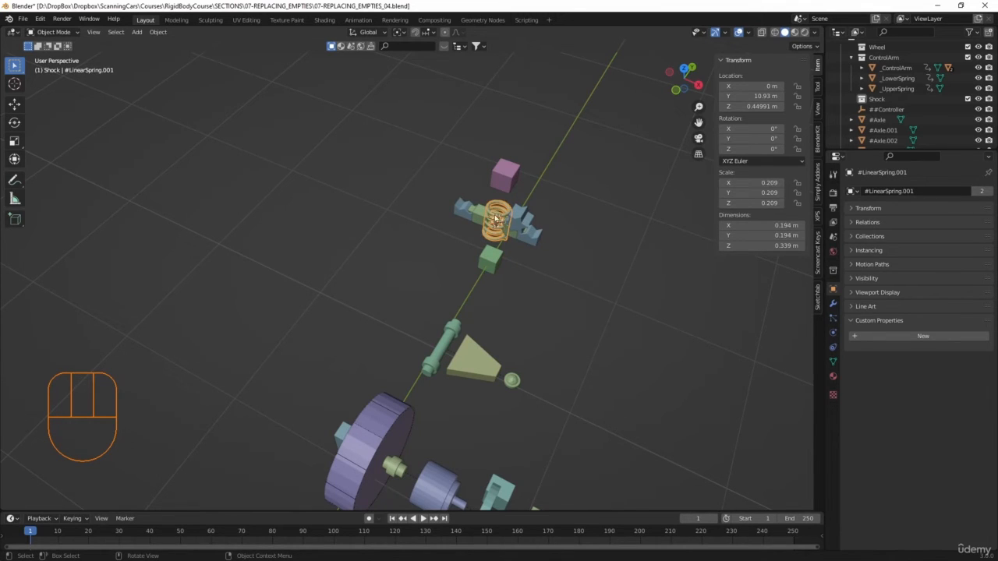
pyautogui.click(482, 211)
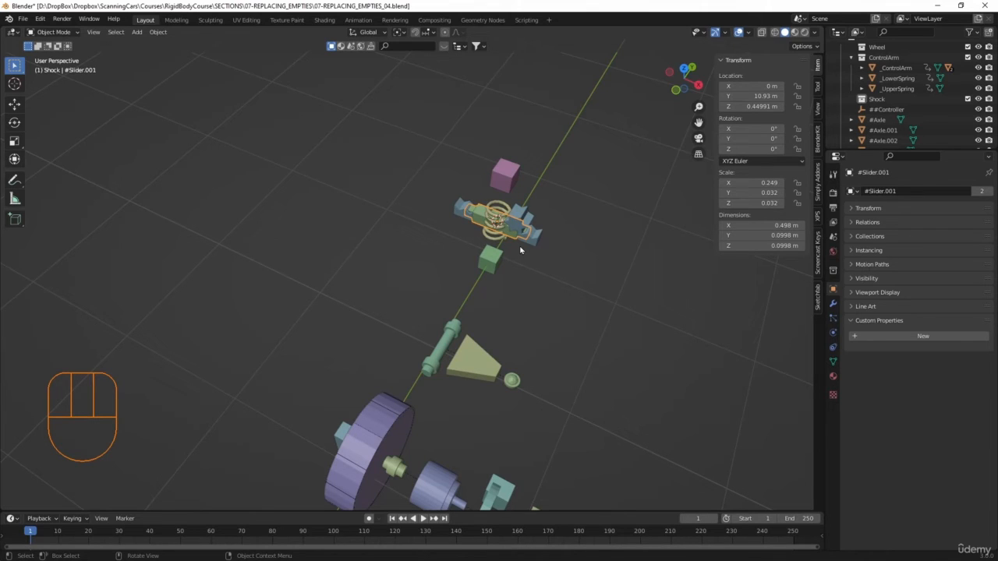
pyautogui.write('ry90')
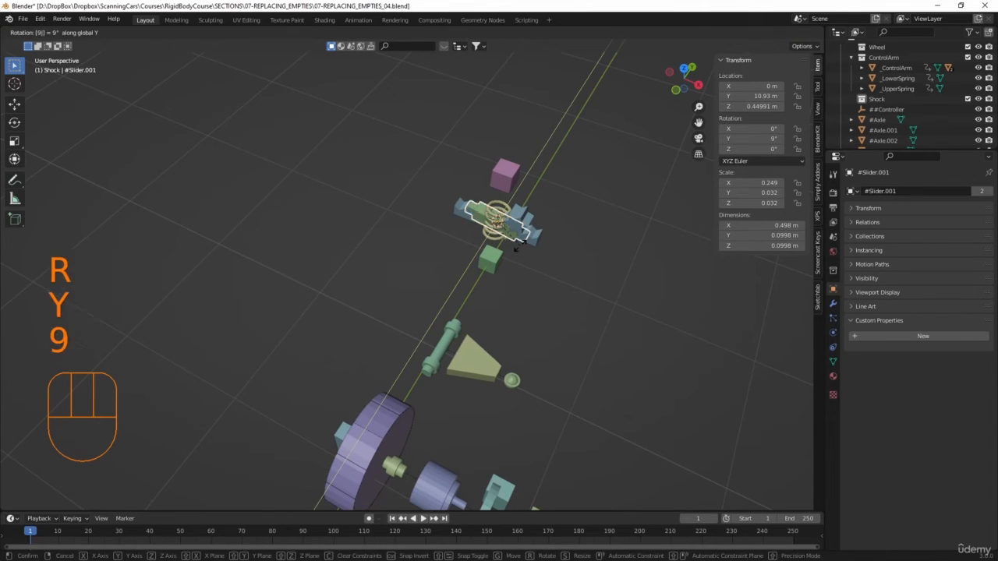
pyautogui.press('Return')
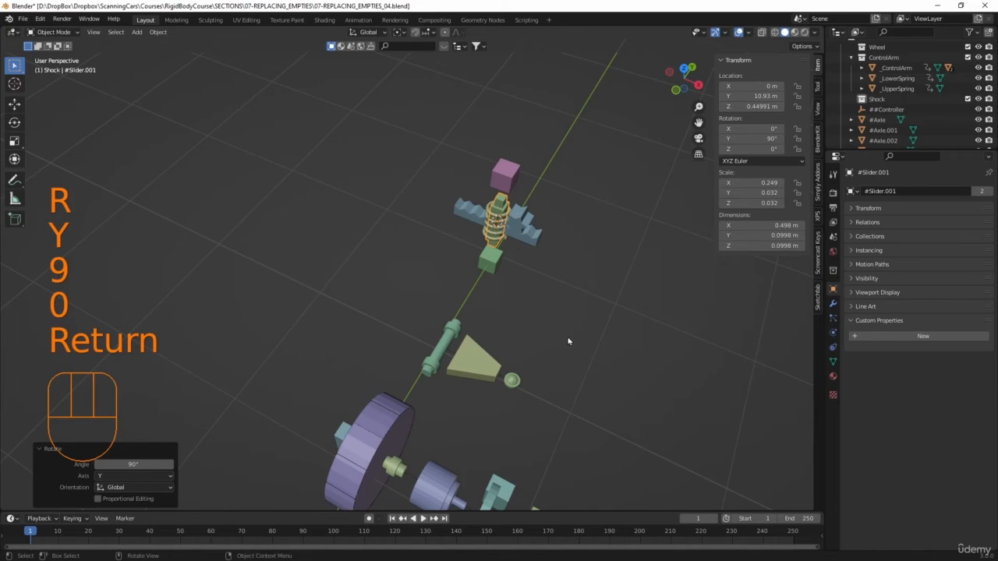
# - Move the duplicated ball joint down about 0.6 m along the Z axis, below the _LowerSpring cube
pyautogui.click(498, 230)
pyautogui.click(497, 230)
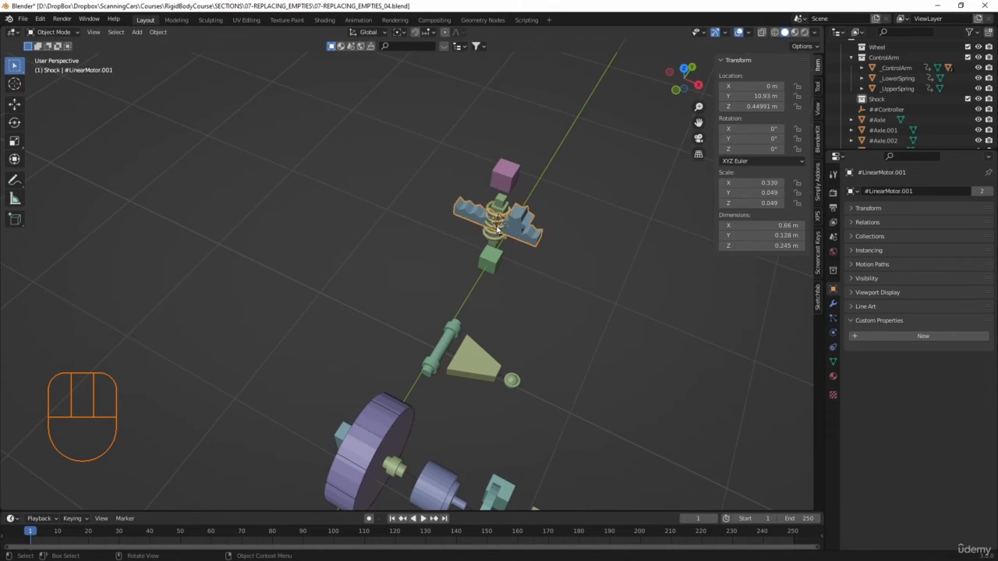
pyautogui.click(498, 230)
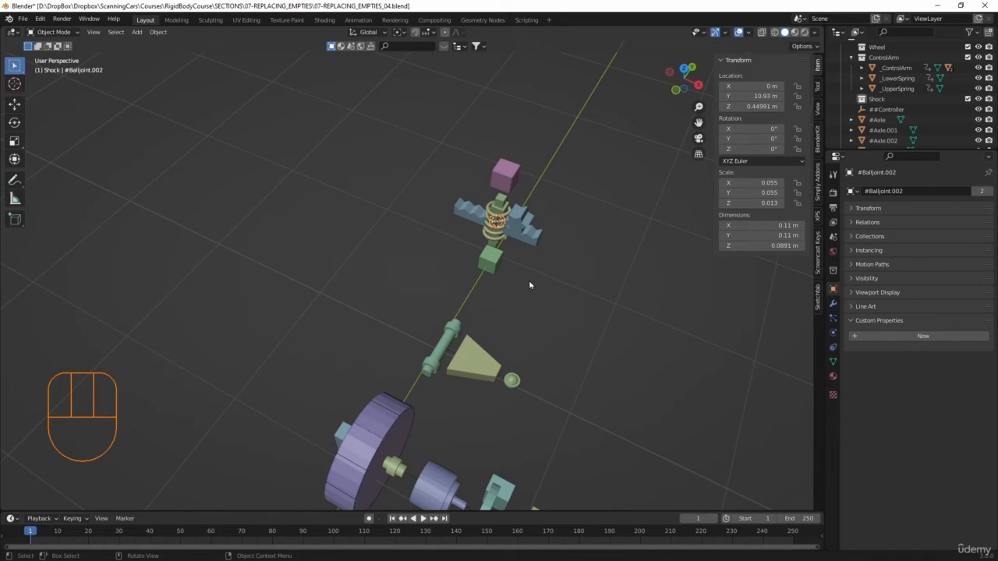
pyautogui.press('g')
pyautogui.press('z')
pyautogui.click(560, 351)
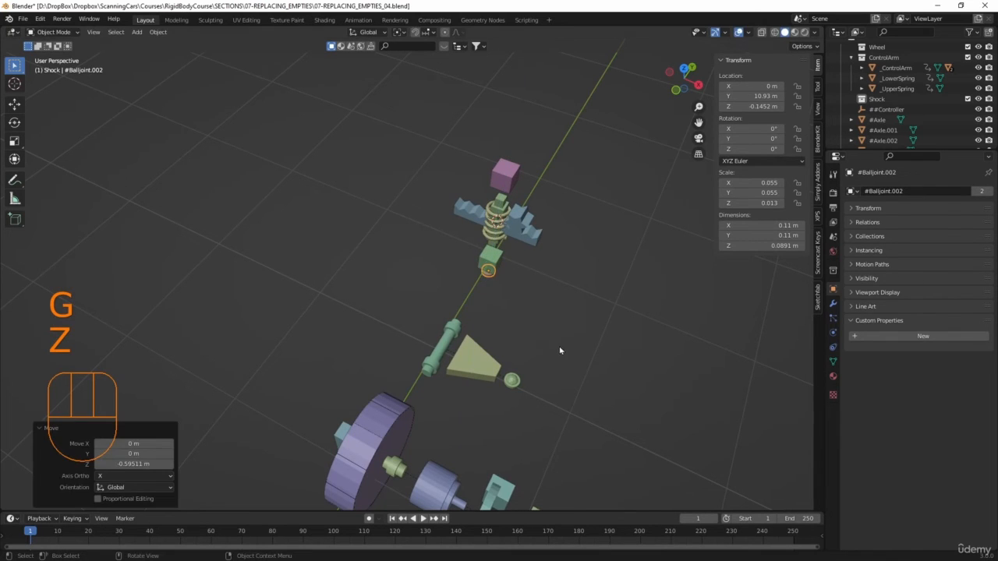
# - Rotate the duplicated linear motor 90° about the Y axis and move it about 0.14 m along X, beside the spring
pyautogui.click(528, 244)
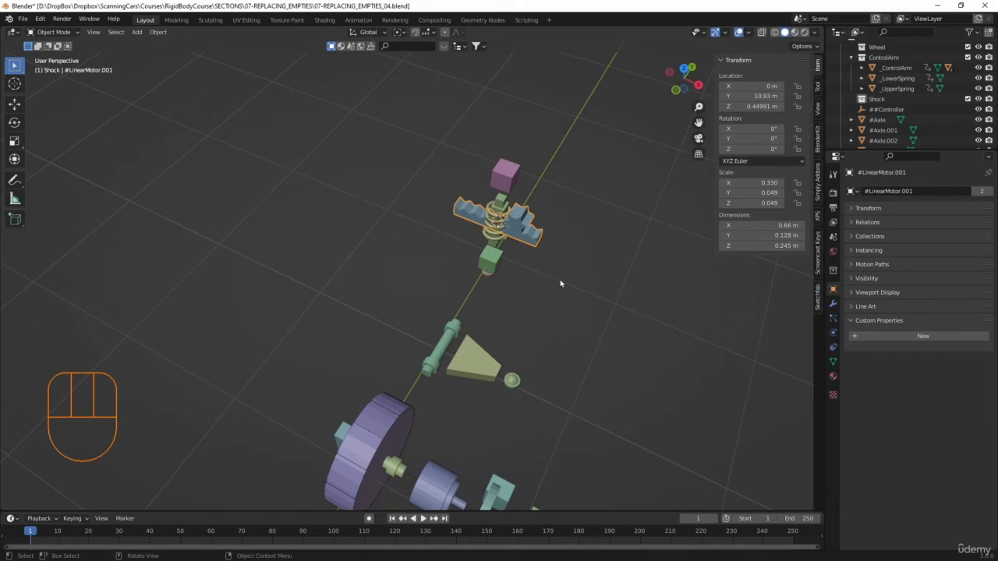
pyautogui.press('r')
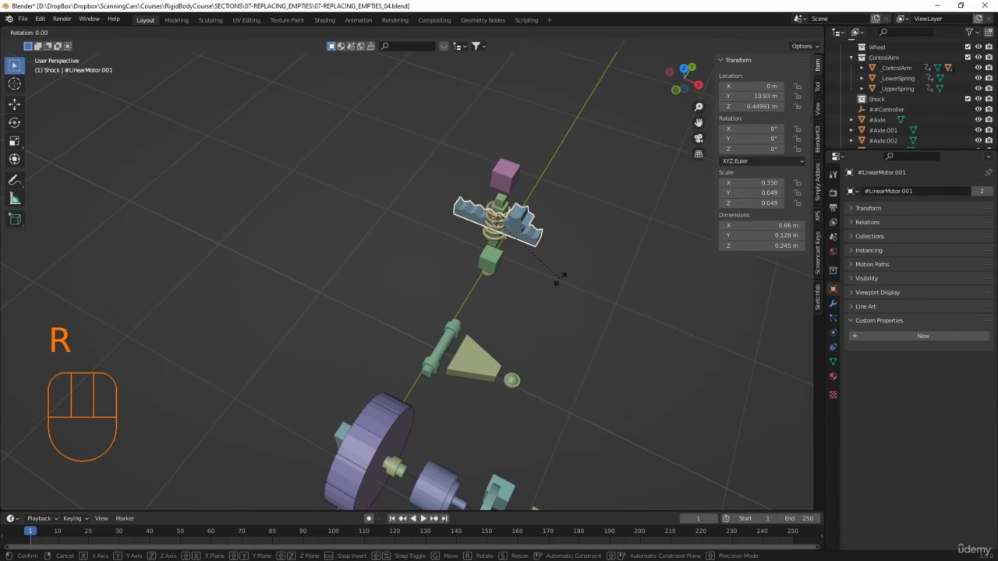
pyautogui.press('y')
pyautogui.press('9')
pyautogui.press('0')
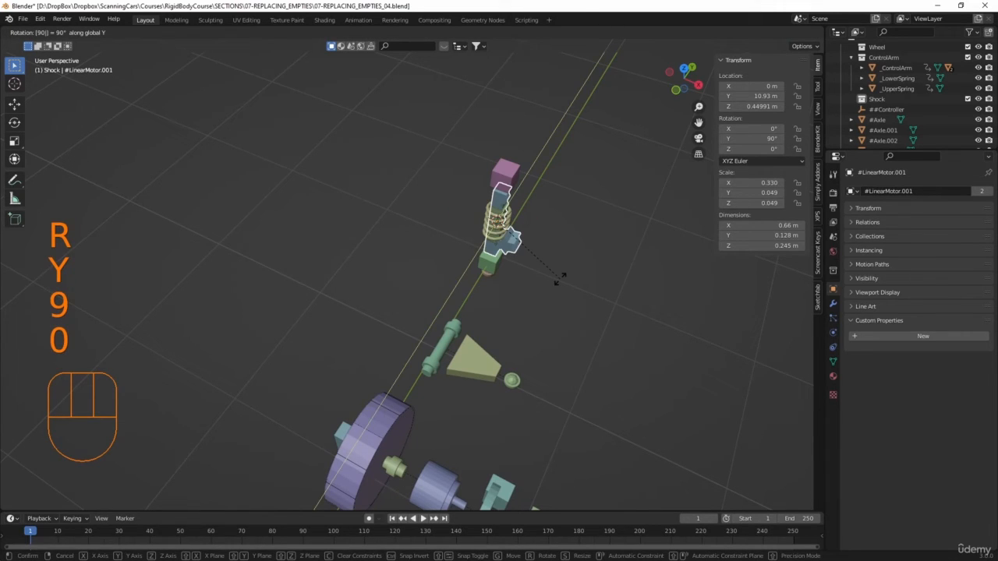
pyautogui.press('Return')
pyautogui.press('g')
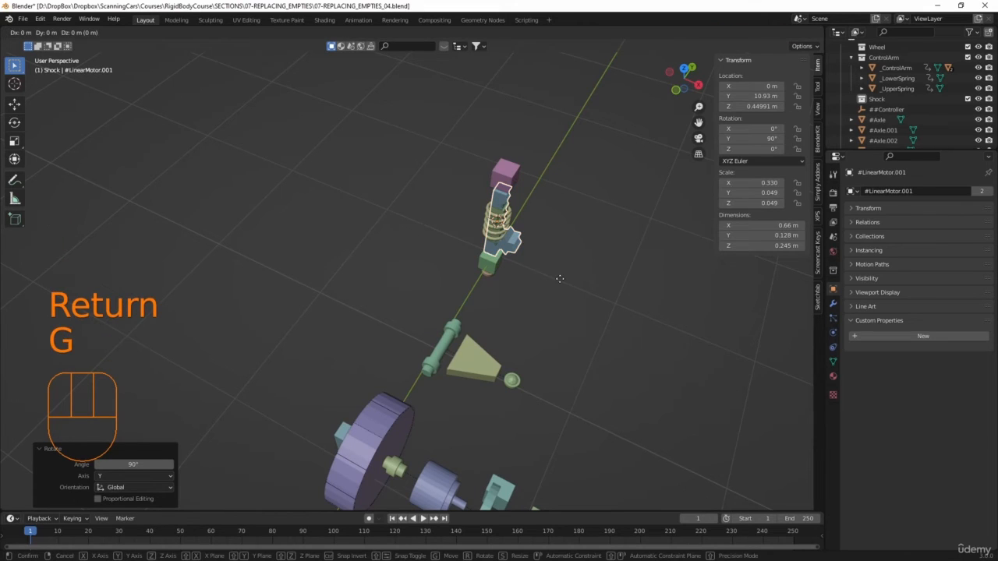
pyautogui.press('x')
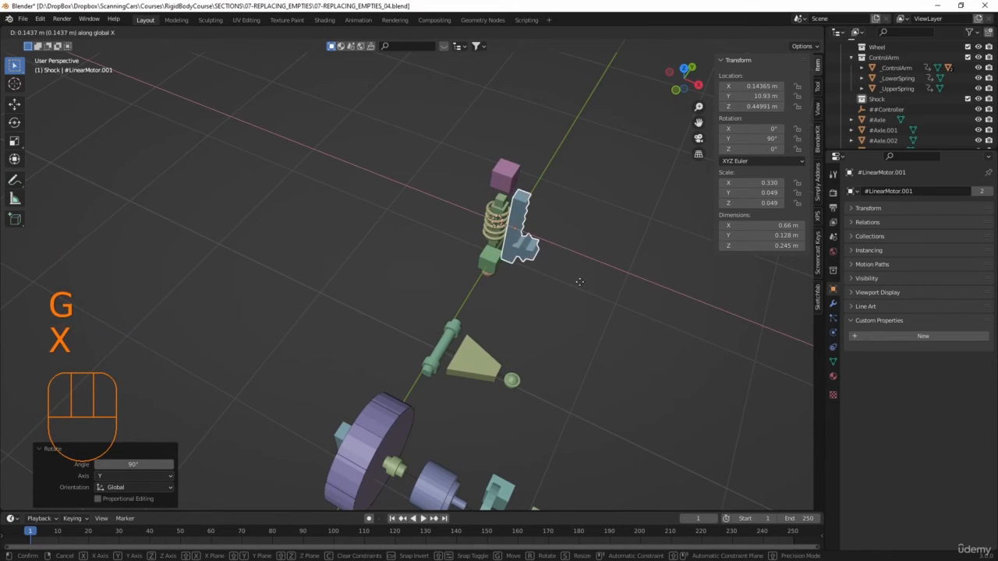
pyautogui.click(588, 296)
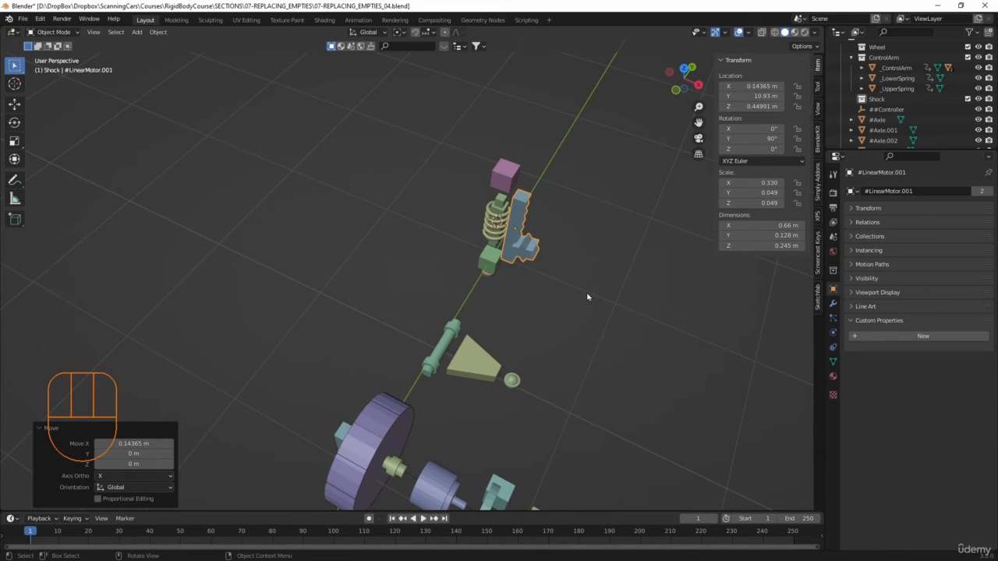
# - Lower the ball joint under _LowerSpring by about 0.05 m along Z and rotate it 90° about the X axis
pyautogui.moveTo(541, 314); pyautogui.dragTo(507, 317, button='middle')
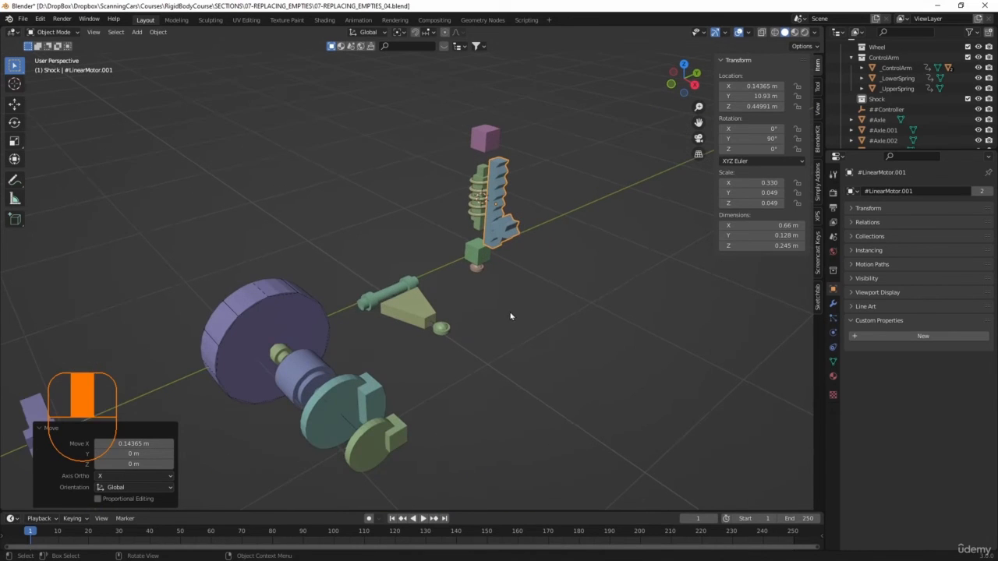
pyautogui.click(485, 276)
pyautogui.press('g')
pyautogui.press('z')
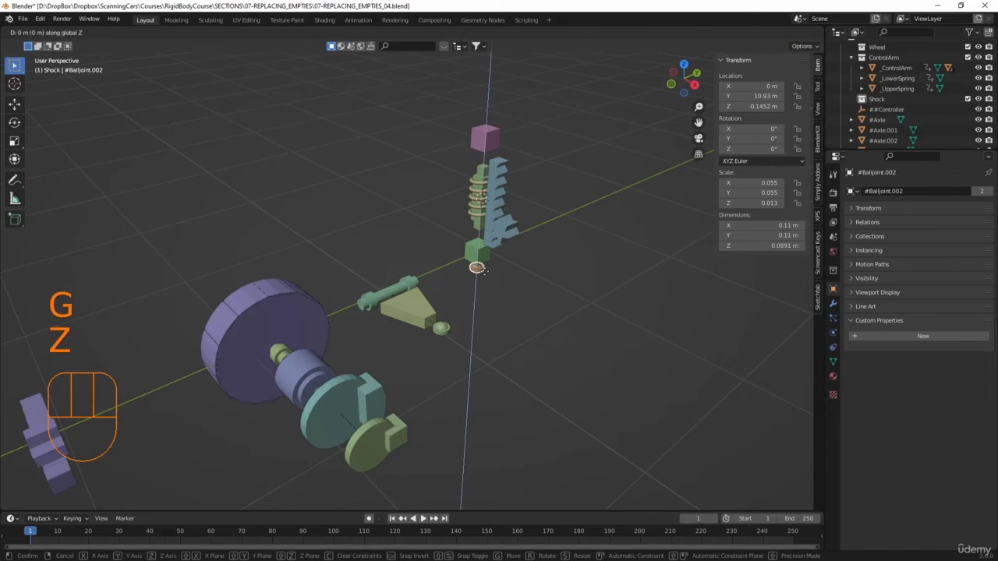
pyautogui.click(510, 310)
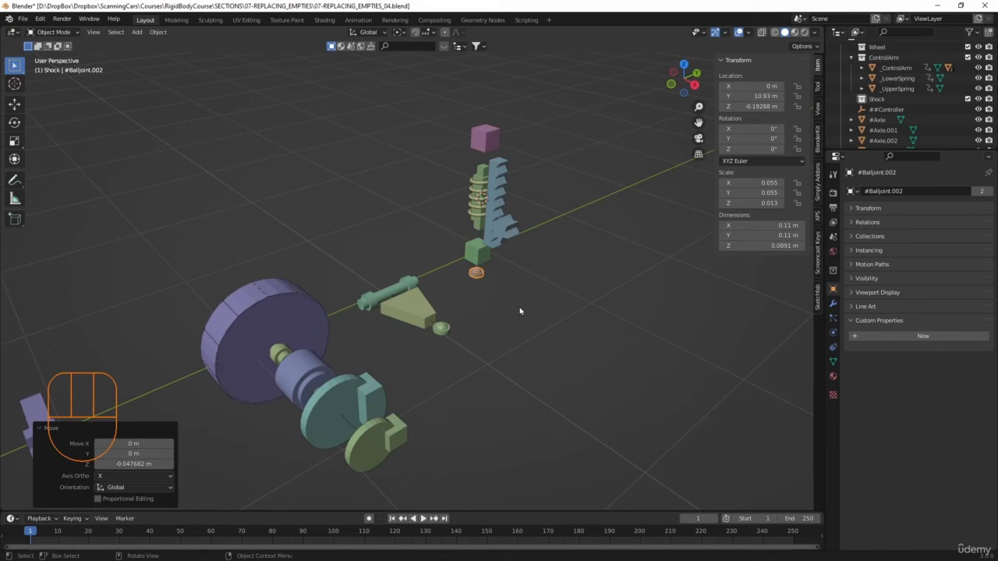
pyautogui.press('r')
pyautogui.write('x')
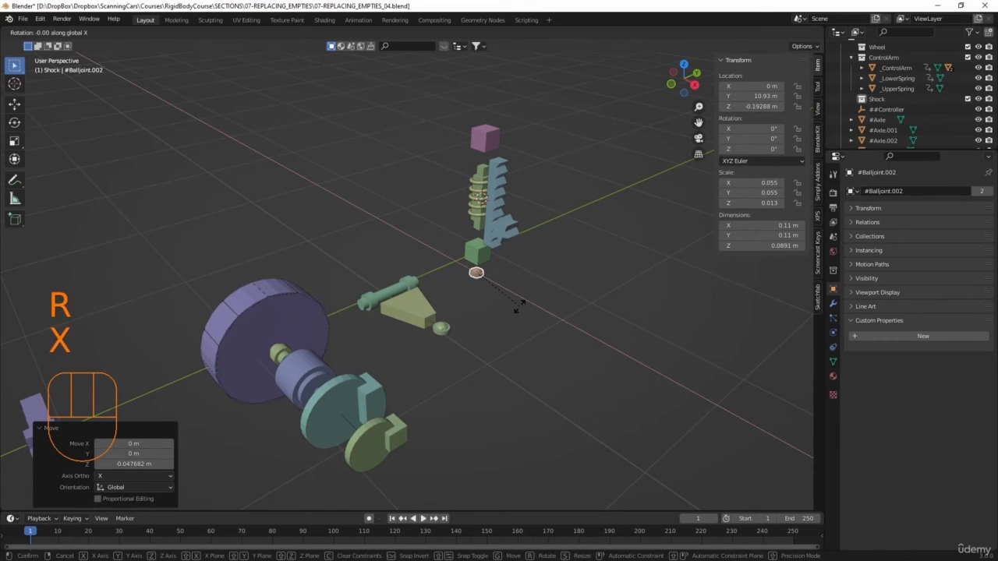
pyautogui.write('90')
pyautogui.press('Return')
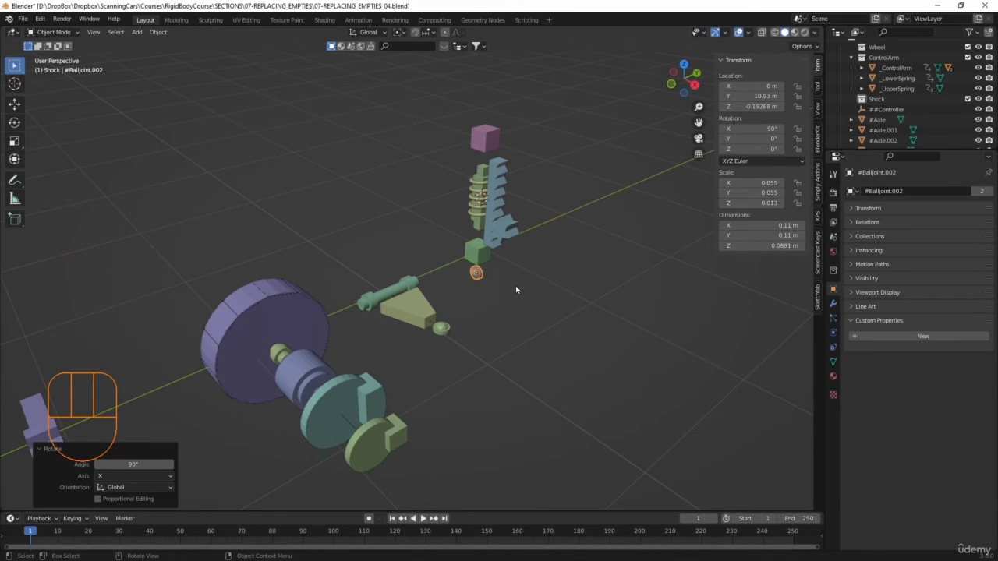
# - Duplicate the lower ball joint and move the copy about 1.27 m up along Z, above the _UpperSpring cube
pyautogui.hotkey('shift', 'd')
pyautogui.press('z')
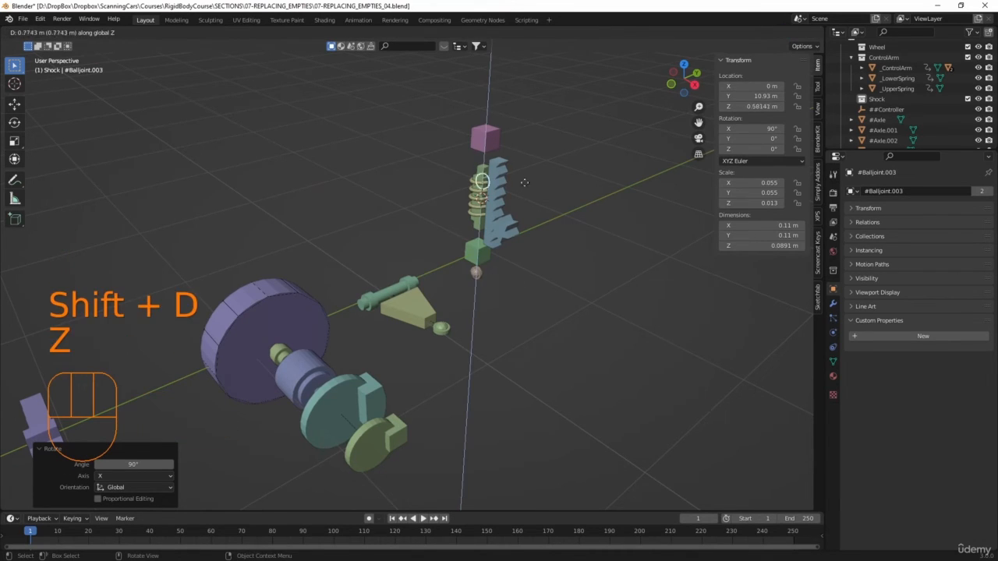
pyautogui.click(539, 126)
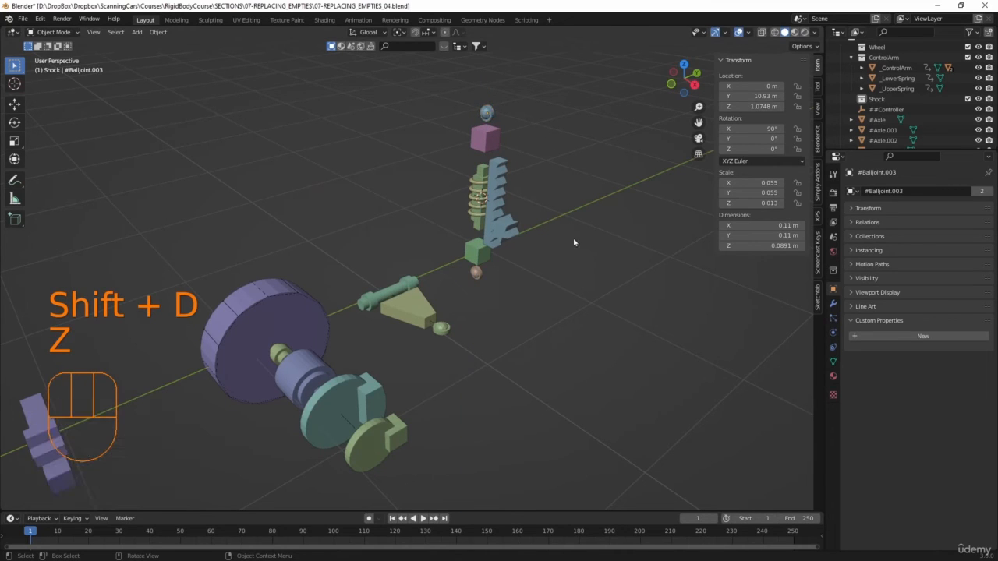
# - Assign _LowerSpring as the second object in the lower ball joint's rigid body constraint
pyautogui.moveTo(538, 304); pyautogui.dragTo(557, 319, button='middle')
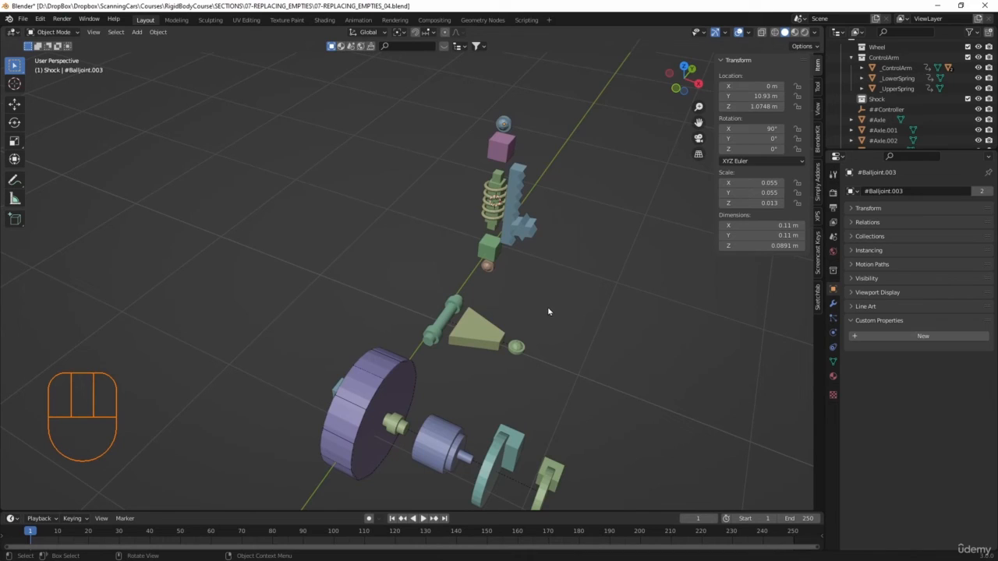
pyautogui.click(490, 269)
pyautogui.click(832, 333)
pyautogui.scroll(-6, 935, 437)
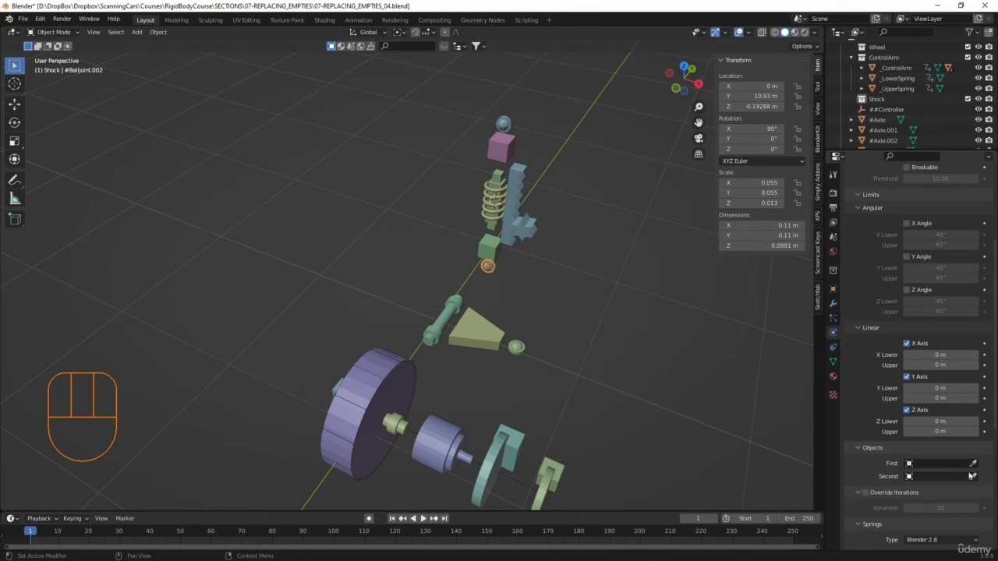
pyautogui.click(972, 475)
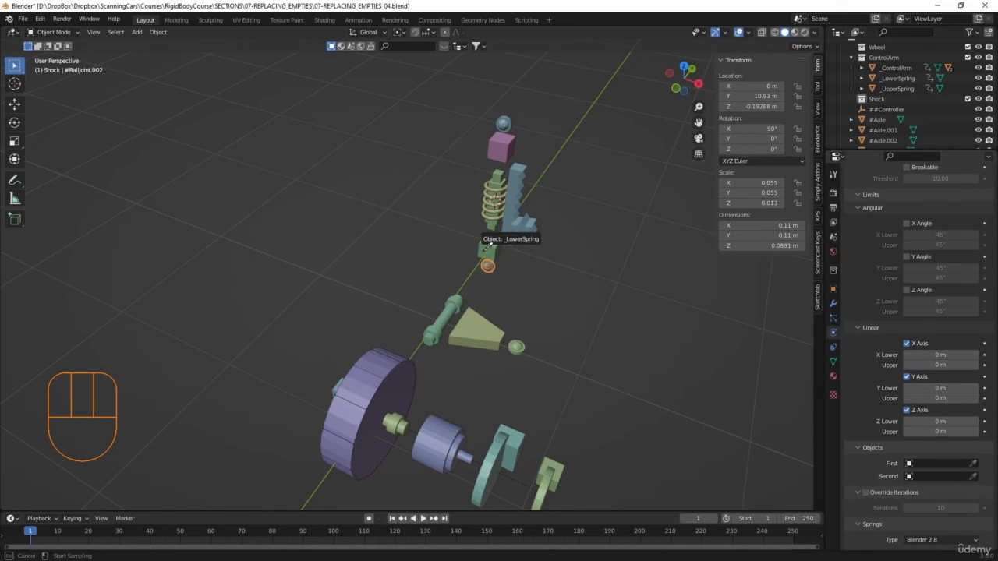
pyautogui.click(488, 246)
# - Assign _UpperSpring as the second object in the upper ball joint's rigid body constraint
pyautogui.click(504, 124)
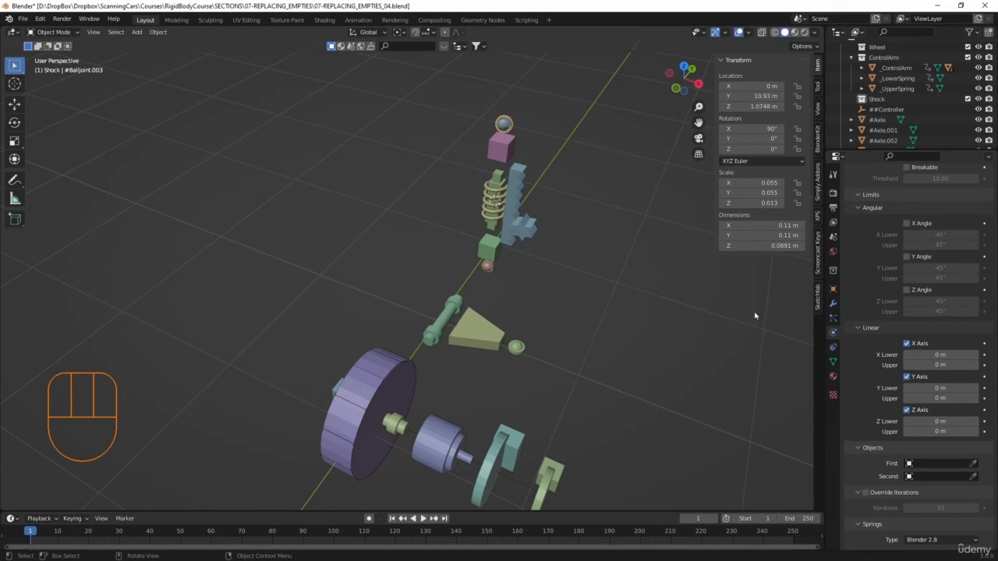
pyautogui.click(972, 475)
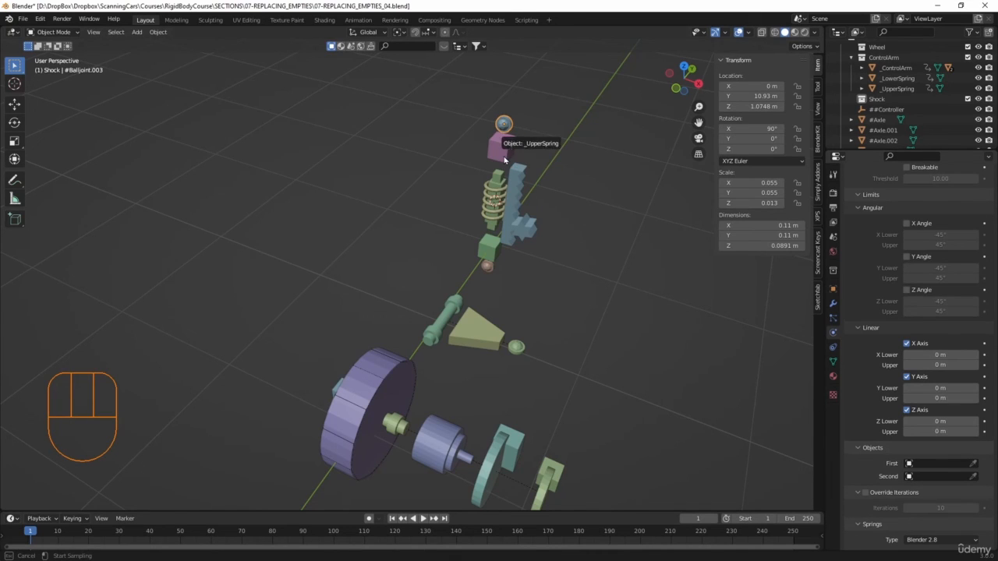
pyautogui.click(503, 159)
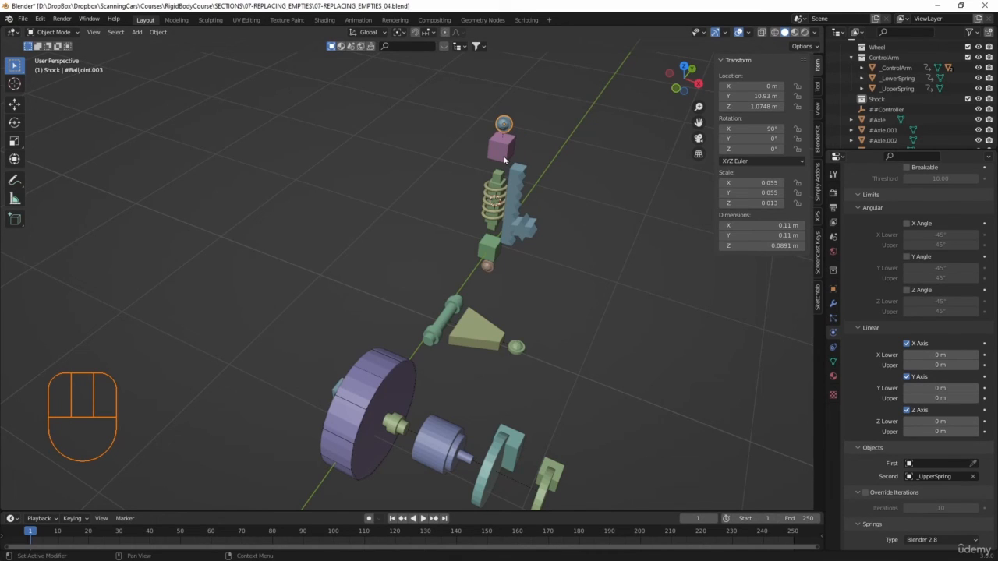
# - Assign _UpperSpring as the first and _LowerSpring as the second object in the linear spring's rigid body constraint
pyautogui.click(501, 192)
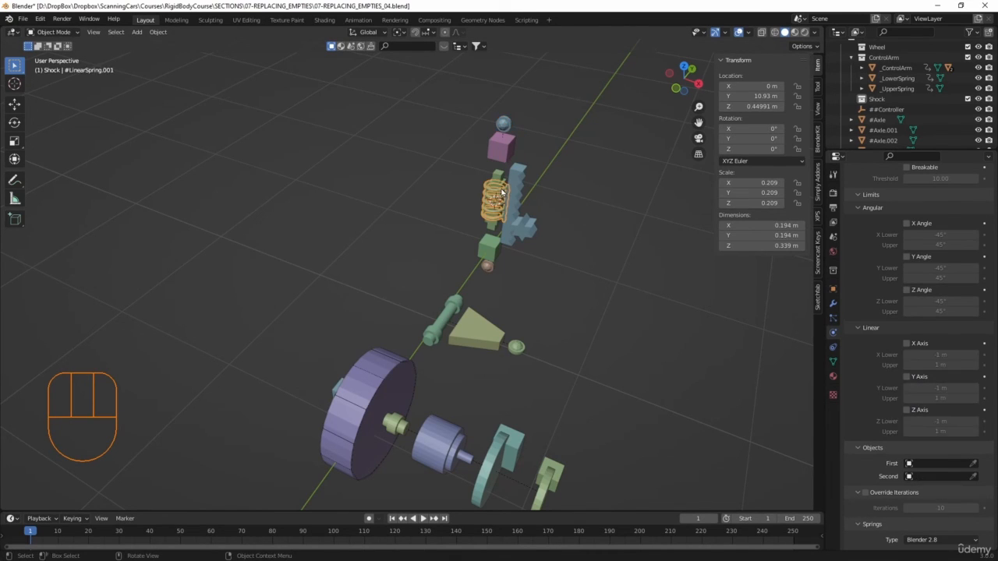
pyautogui.click(972, 463)
pyautogui.click(512, 148)
pyautogui.click(972, 476)
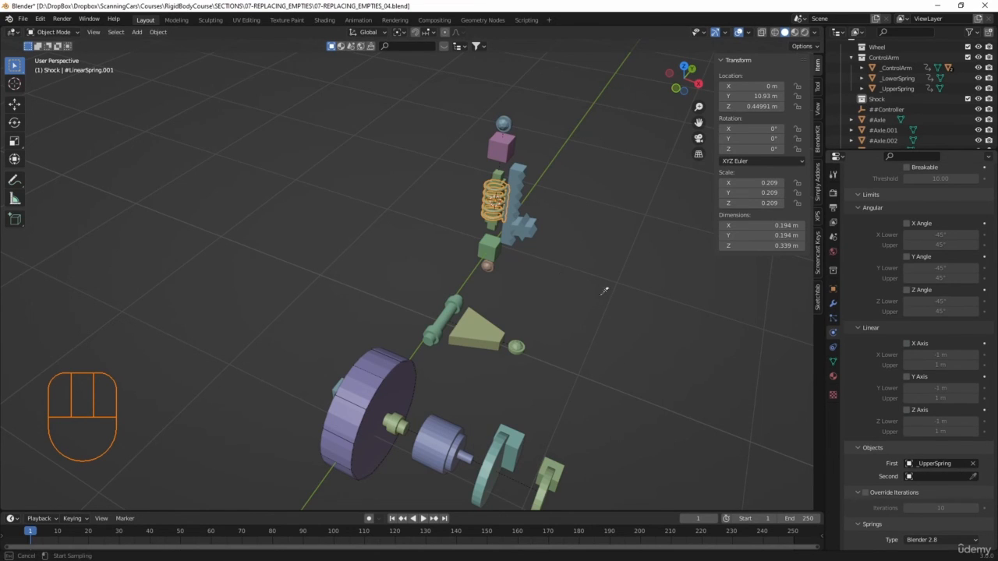
pyautogui.click(488, 240)
# - Link the slider constraint inside the coil, with _UpperSpring as its first object and _LowerSpring as its second
pyautogui.click(497, 180)
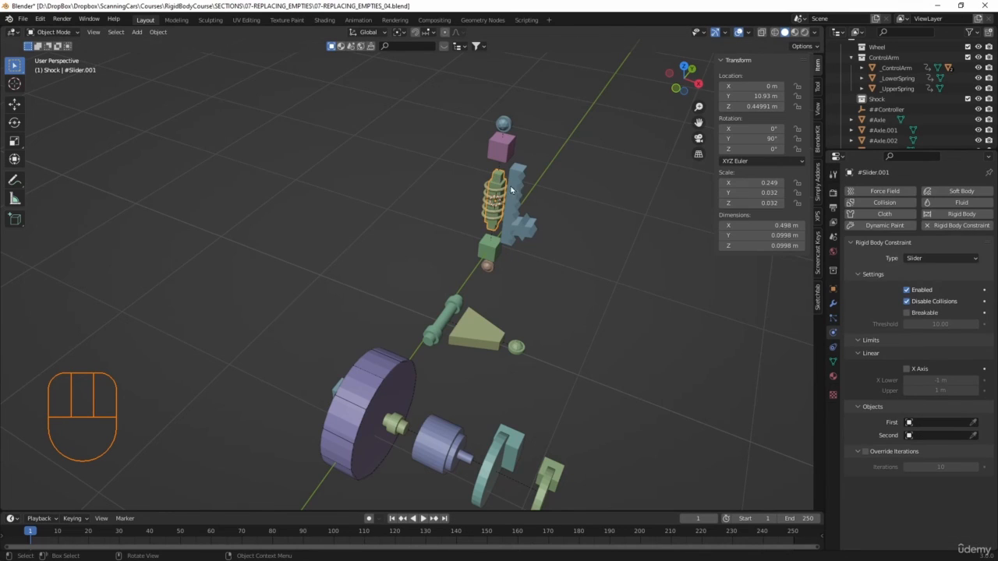
pyautogui.click(973, 422)
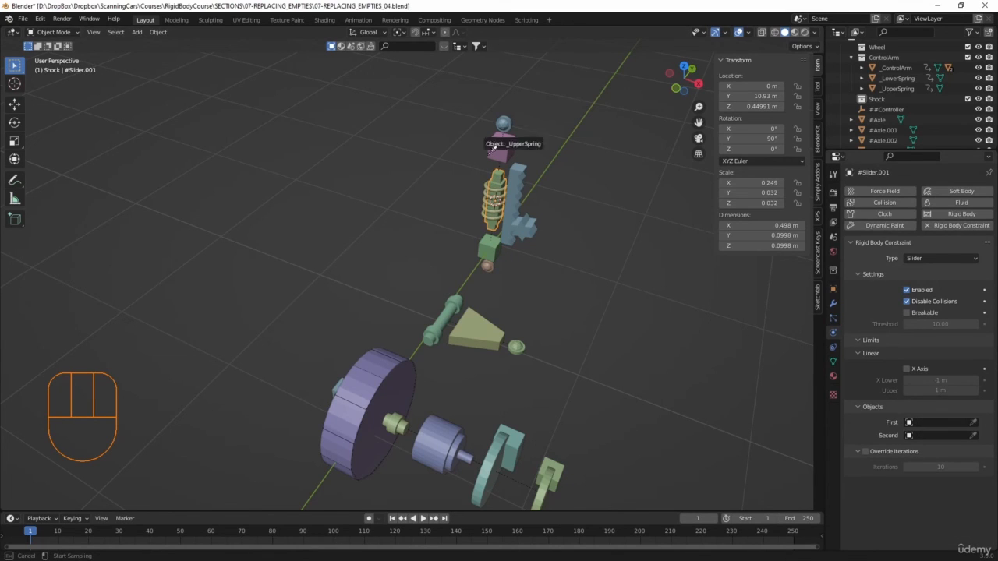
pyautogui.click(500, 144)
pyautogui.click(974, 436)
pyautogui.click(485, 250)
# - Set the linear motor constraint's first object to _UpperSpring and its second object to _LowerSpring, leaving nothing selected
pyautogui.click(512, 235)
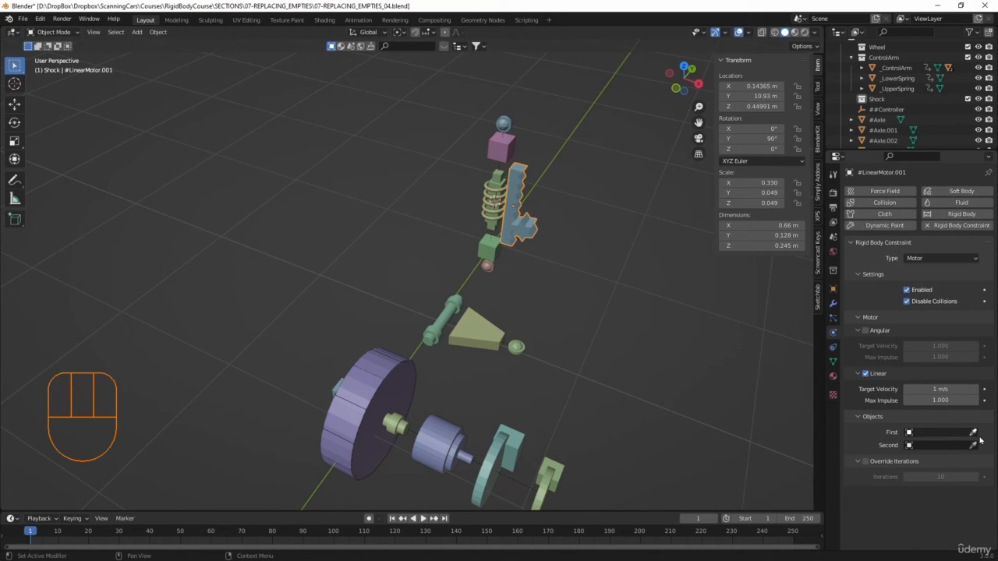
pyautogui.click(973, 433)
pyautogui.click(503, 145)
pyautogui.click(973, 445)
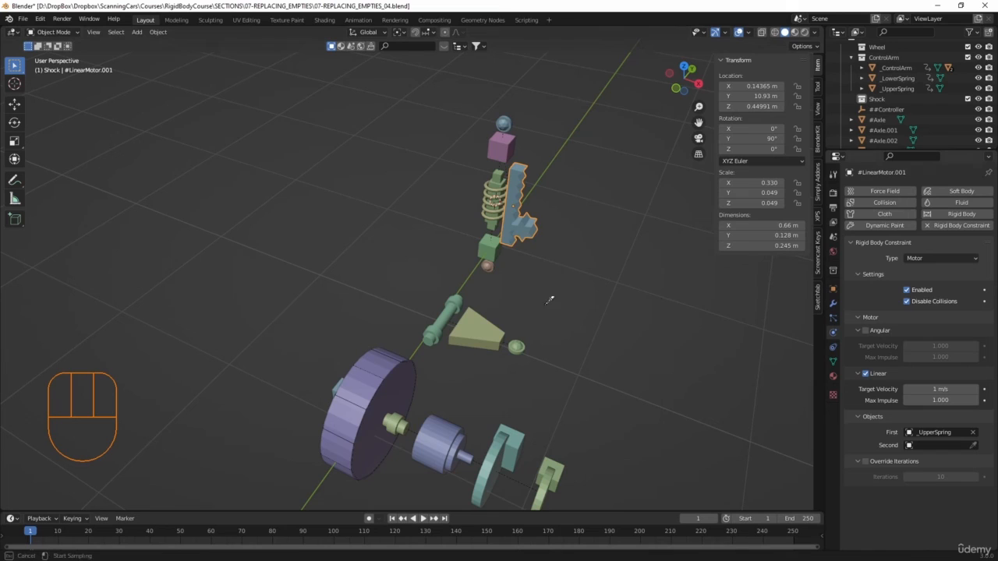
pyautogui.click(512, 256)
pyautogui.click(551, 296)
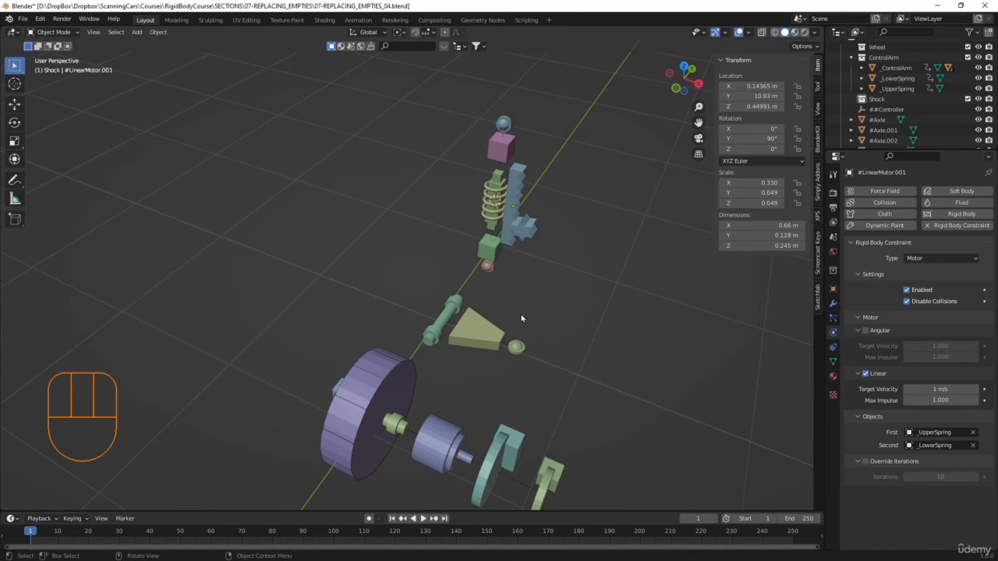
# - Parent the lower ball joint to the _LowerSpring cube as Object (Keep Transform)
pyautogui.moveTo(541, 333); pyautogui.dragTo(514, 287, button='middle')
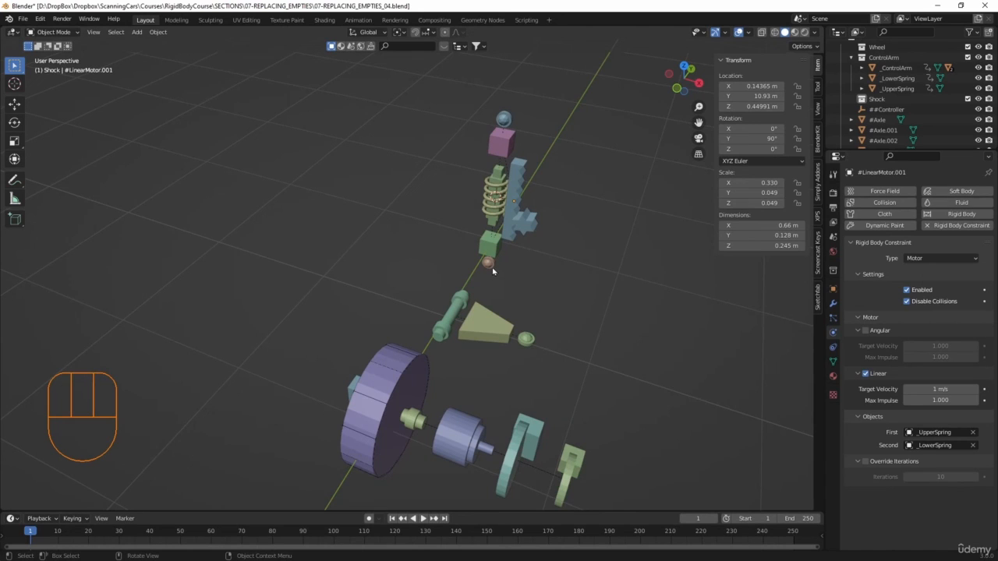
pyautogui.click(488, 262)
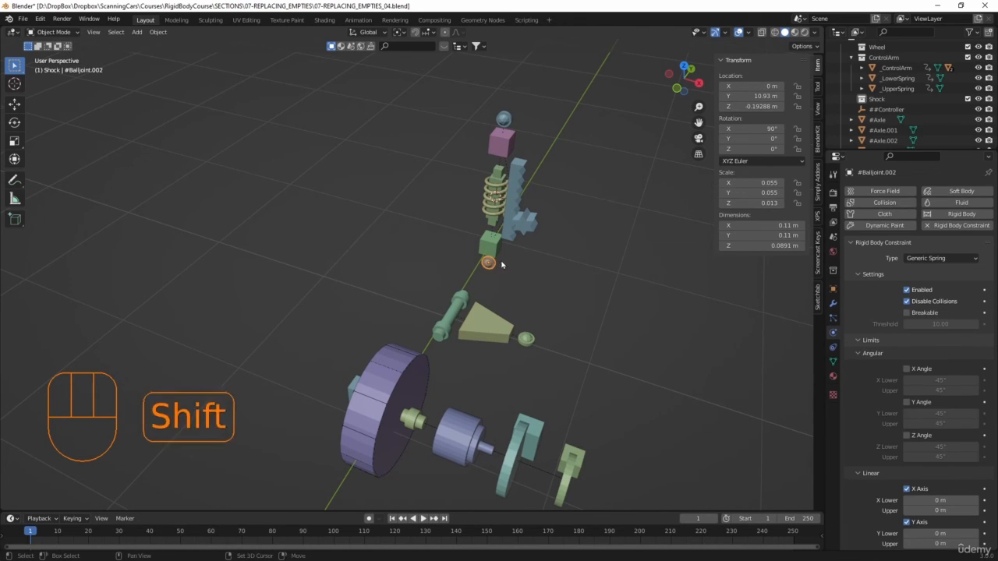
pyautogui.keyDown('shift'); pyautogui.click(499, 251); pyautogui.keyUp('shift')
pyautogui.hotkey('ctrl', 'p')
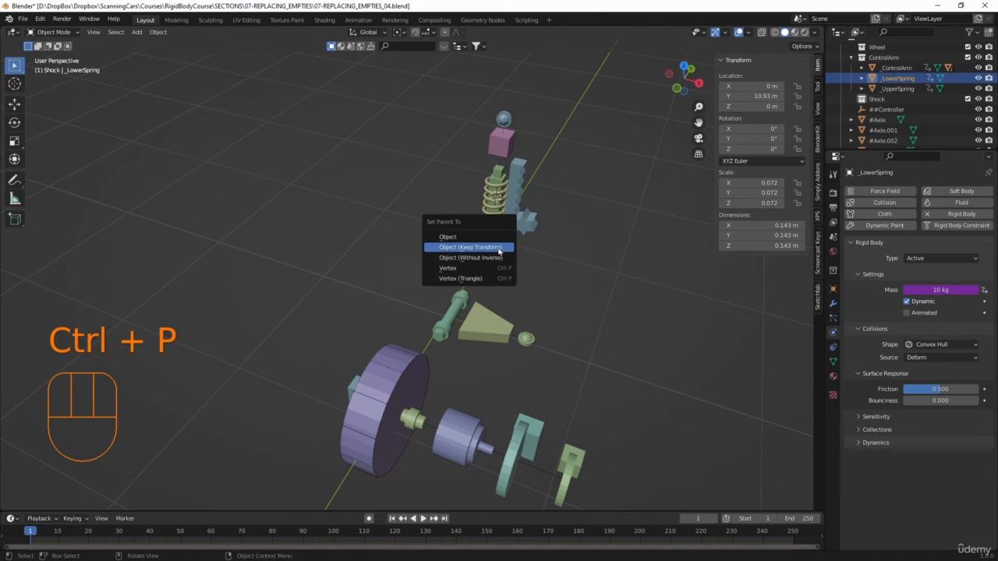
pyautogui.click(499, 247)
# - Parent the upper ball joint, linear spring, slider and linear motor to the _UpperSpring cube as Object (Keep Transform)
pyautogui.click(489, 263)
pyautogui.moveTo(571, 157); pyautogui.dragTo(520, 217)
pyautogui.keyDown('shift'); pyautogui.click(500, 198); pyautogui.keyUp('shift')
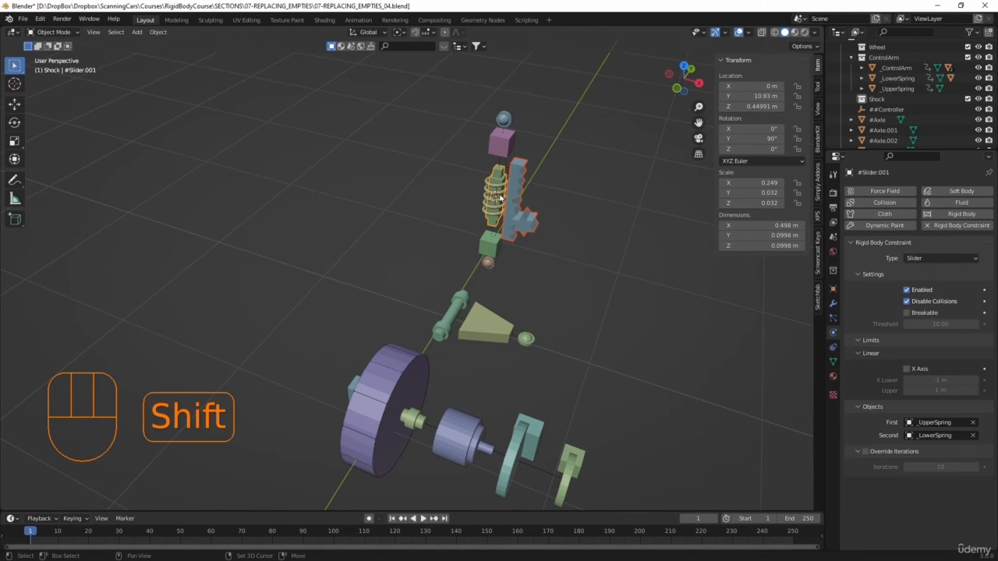
pyautogui.keyDown('shift'); pyautogui.click(509, 143); pyautogui.keyUp('shift')
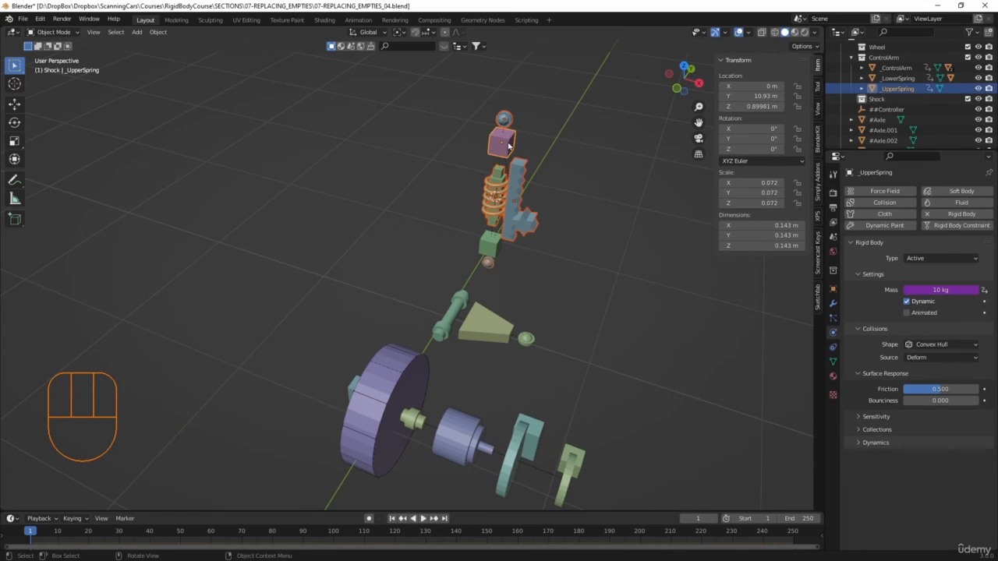
pyautogui.hotkey('ctrl', 'p')
pyautogui.click(508, 144)
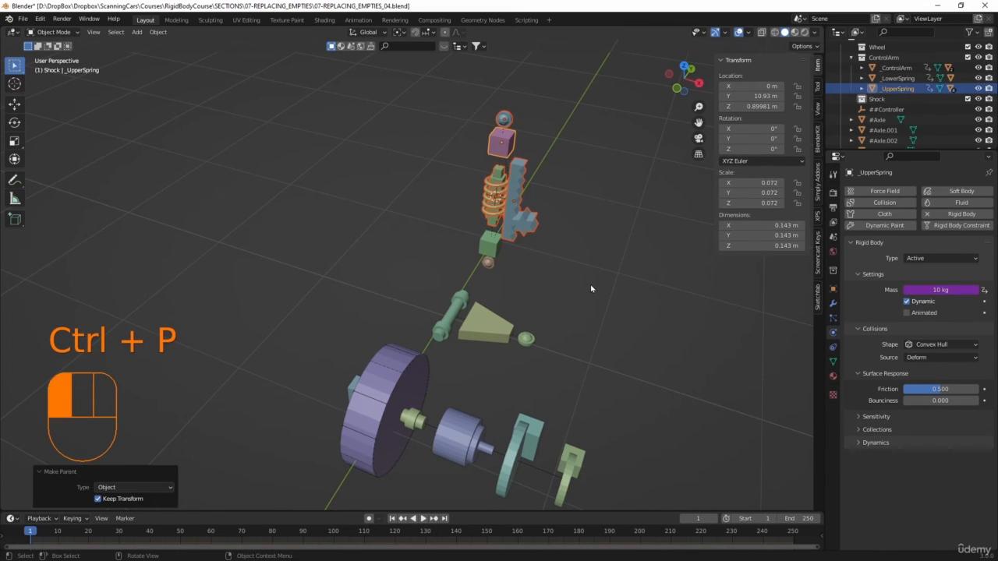